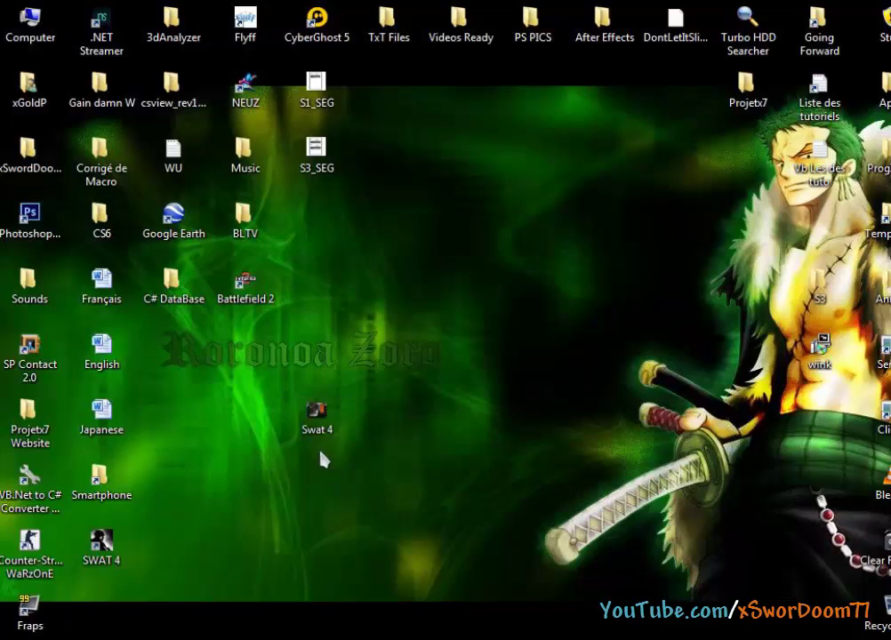
Step: Play the Swat 4 video from the desktop in Windows Media Player, check it in full screen, and close the player
{"action": "right_click", "coordinate": [322, 421]}
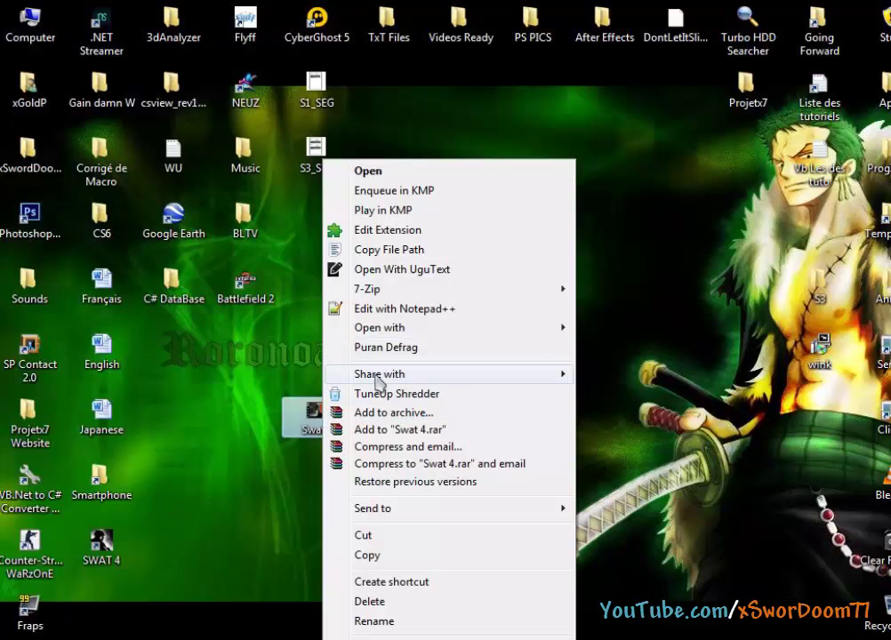
{"action": "mouse_move", "coordinate": [475, 335]}
{"action": "left_click", "coordinate": [640, 406]}
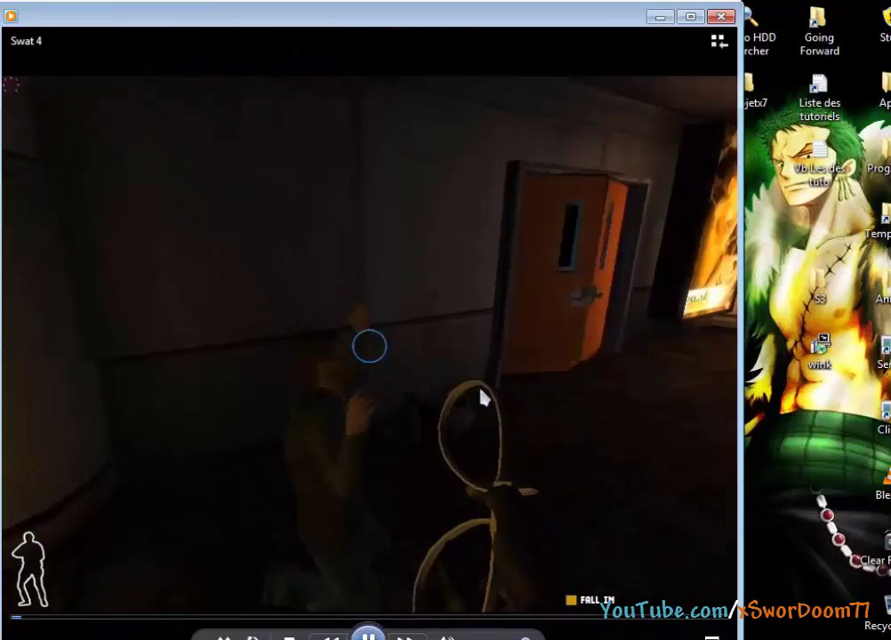
{"action": "double_click", "coordinate": [499, 344]}
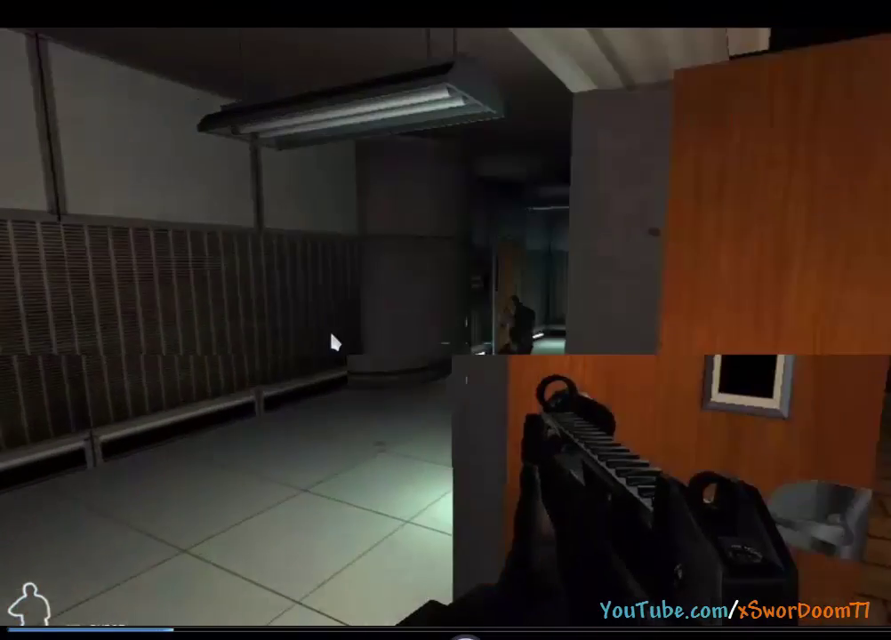
{"action": "double_click", "coordinate": [334, 342]}
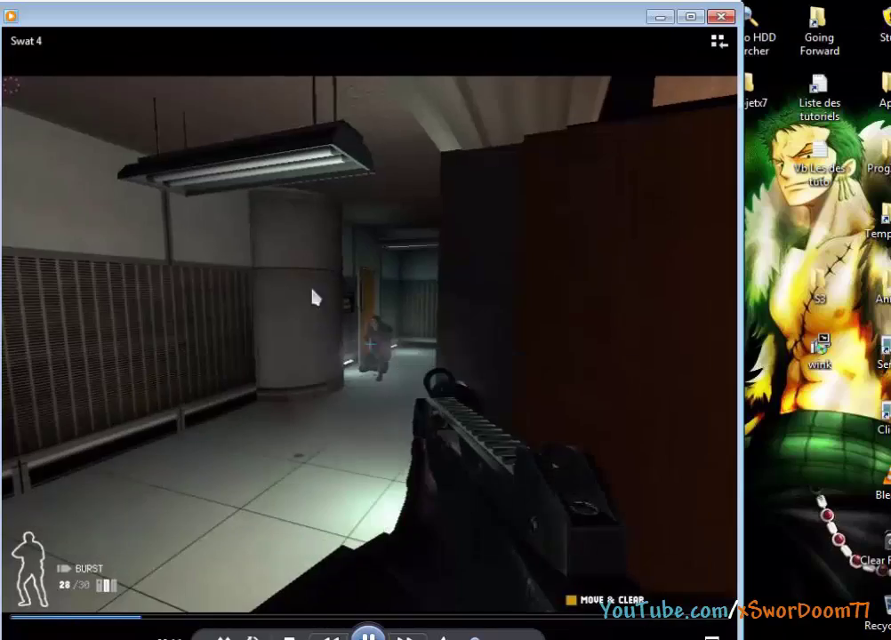
{"action": "left_click", "coordinate": [722, 17]}
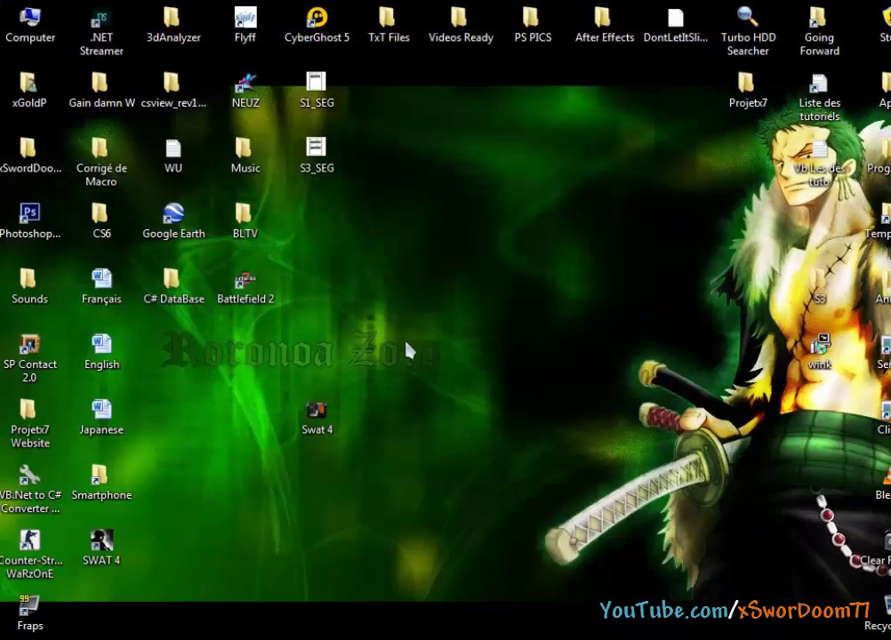
Step: Import the Swat 4 video from the desktop into Camtasia Studio and place it on Track 2 of the timeline
{"action": "double_click", "coordinate": [331, 434]}
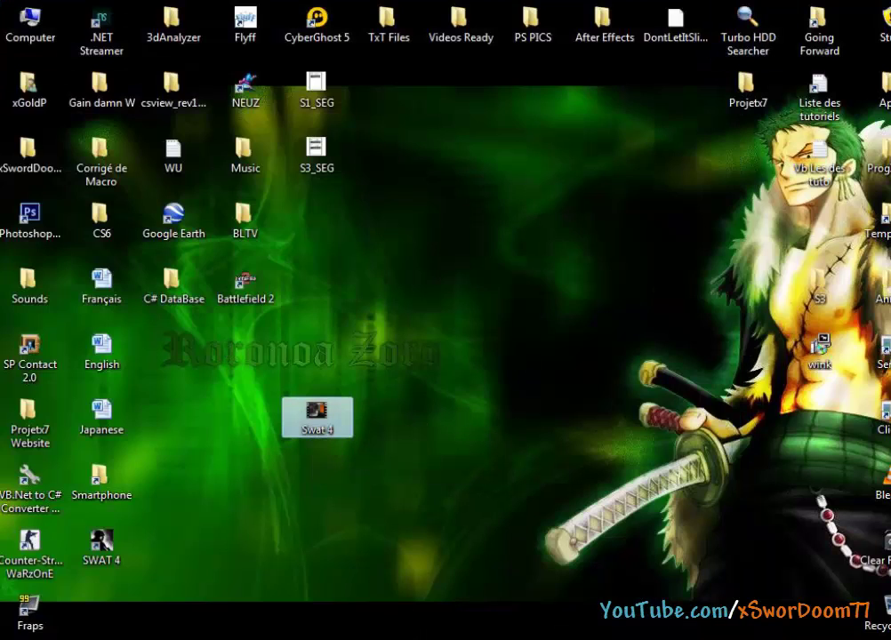
{"action": "left_click_drag", "start_coordinate": [318, 414], "coordinate": [152, 226]}
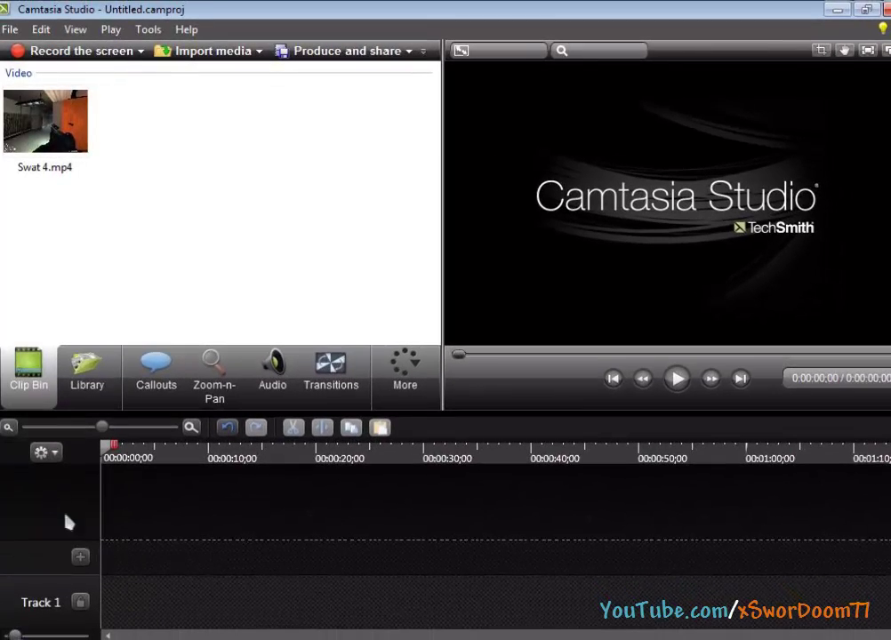
{"action": "left_click", "coordinate": [36, 110]}
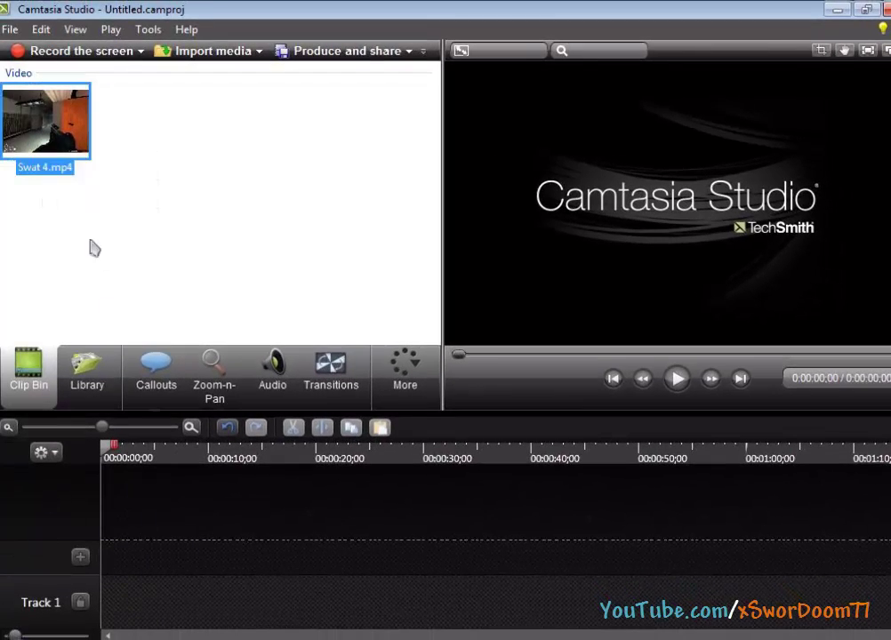
{"action": "left_click_drag", "start_coordinate": [115, 559], "coordinate": [141, 571]}
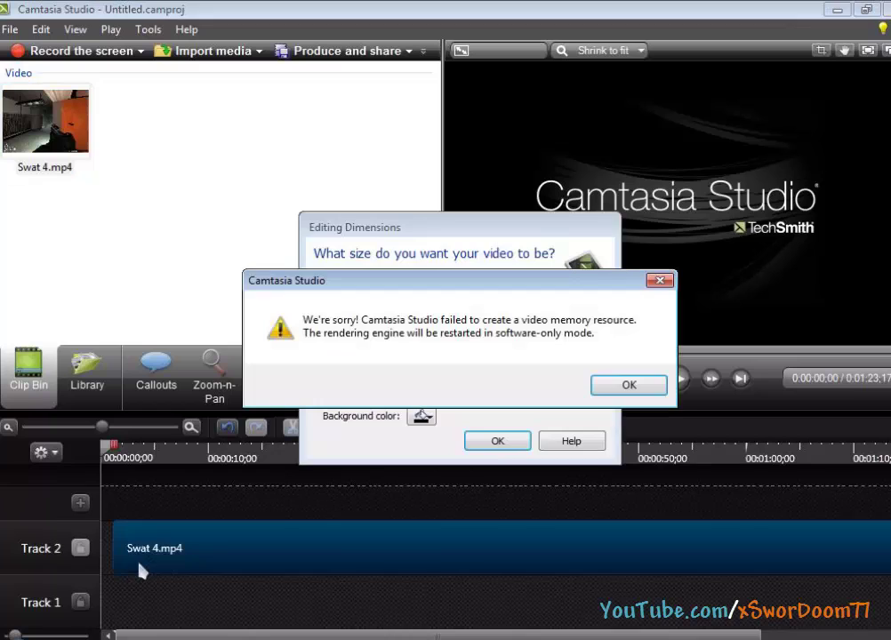
Step: Dismiss the rendering warning and set the editing dimensions to 800 x 600, Automatic (up to 720p)
{"action": "left_click", "coordinate": [628, 385]}
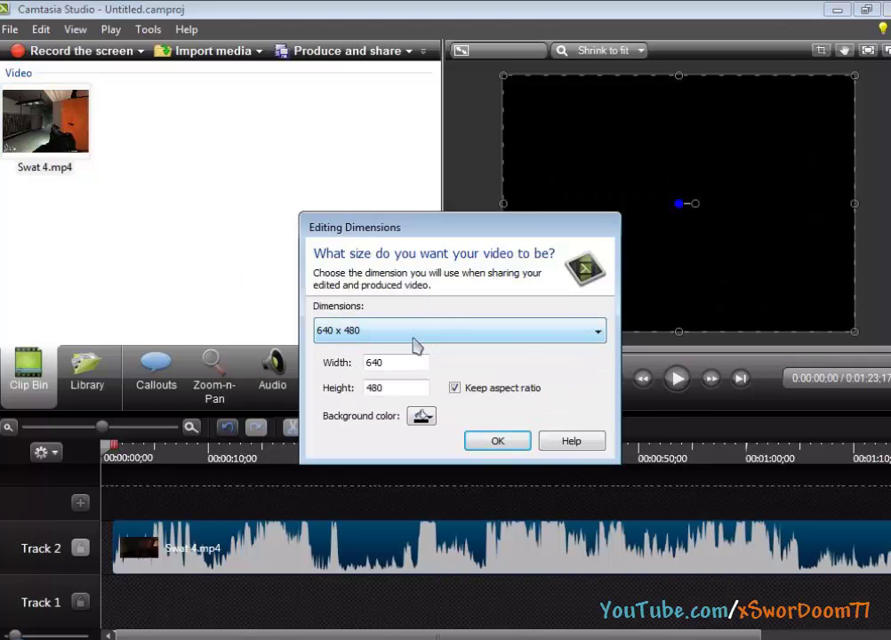
{"action": "left_click", "coordinate": [412, 338]}
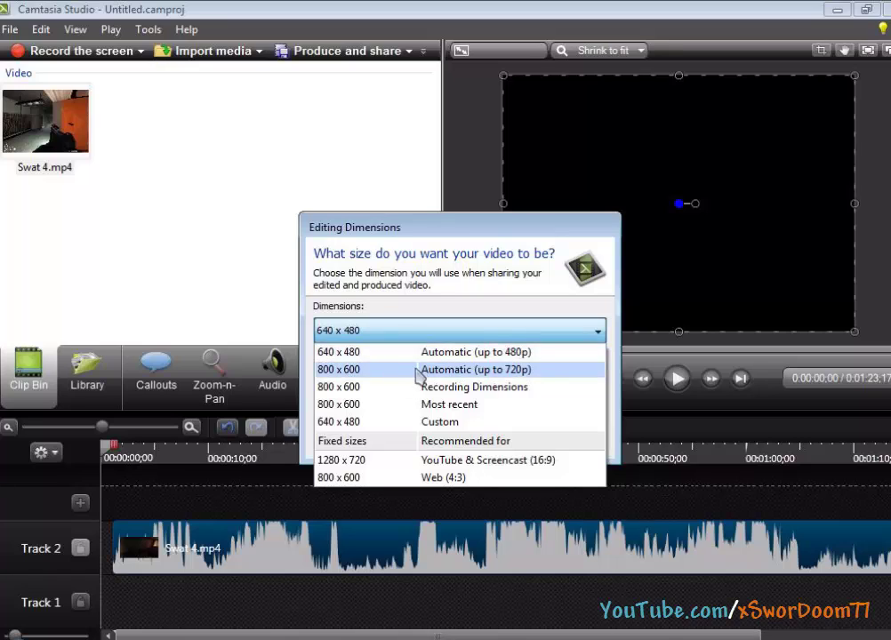
{"action": "left_click", "coordinate": [504, 372]}
{"action": "left_click", "coordinate": [512, 441]}
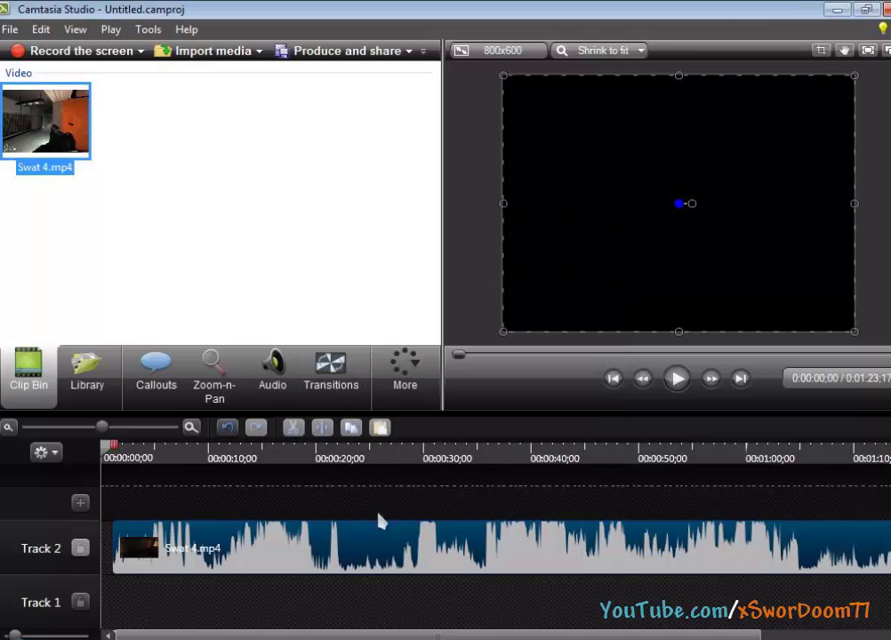
Step: Move the Swat 4 clip to the very start of Track 2, preview its opening, and return the playhead to zero
{"action": "left_click_drag", "start_coordinate": [281, 555], "coordinate": [281, 555]}
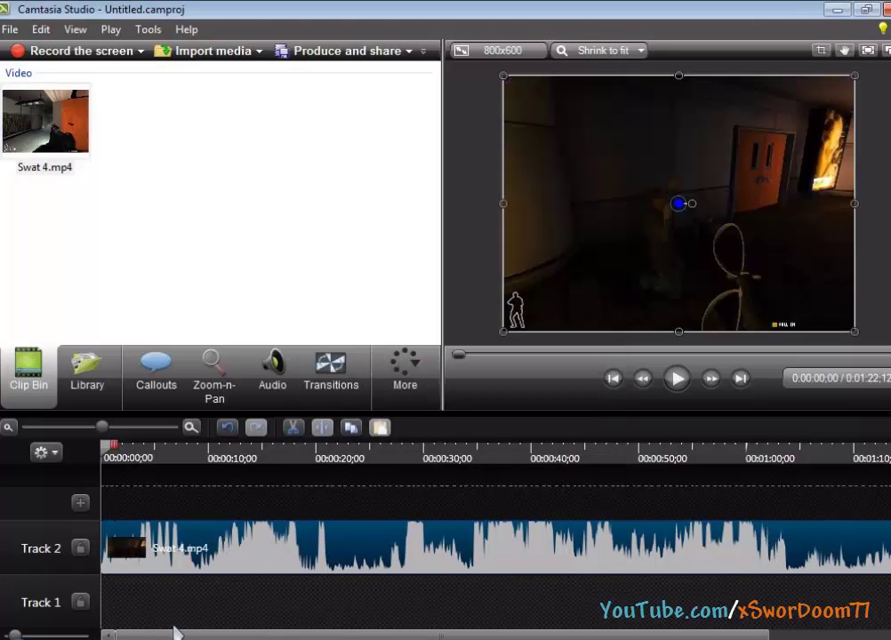
{"action": "left_click", "coordinate": [676, 379]}
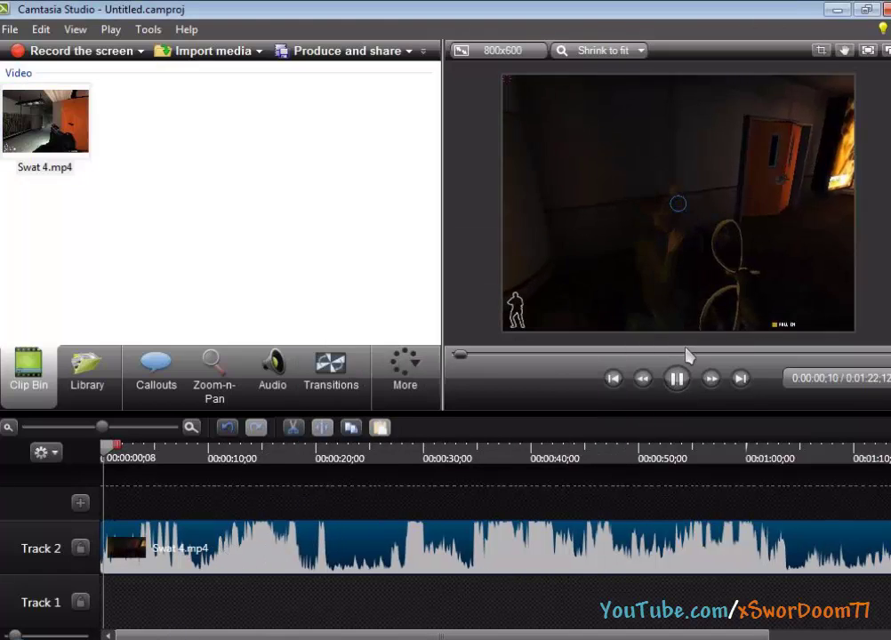
{"action": "left_click", "coordinate": [678, 379]}
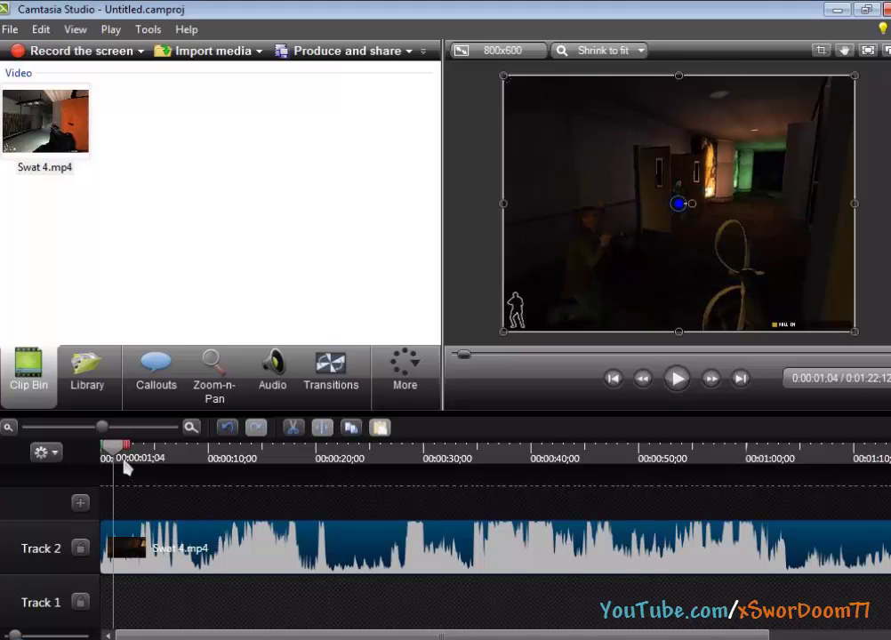
{"action": "left_click_drag", "start_coordinate": [124, 465], "coordinate": [79, 460]}
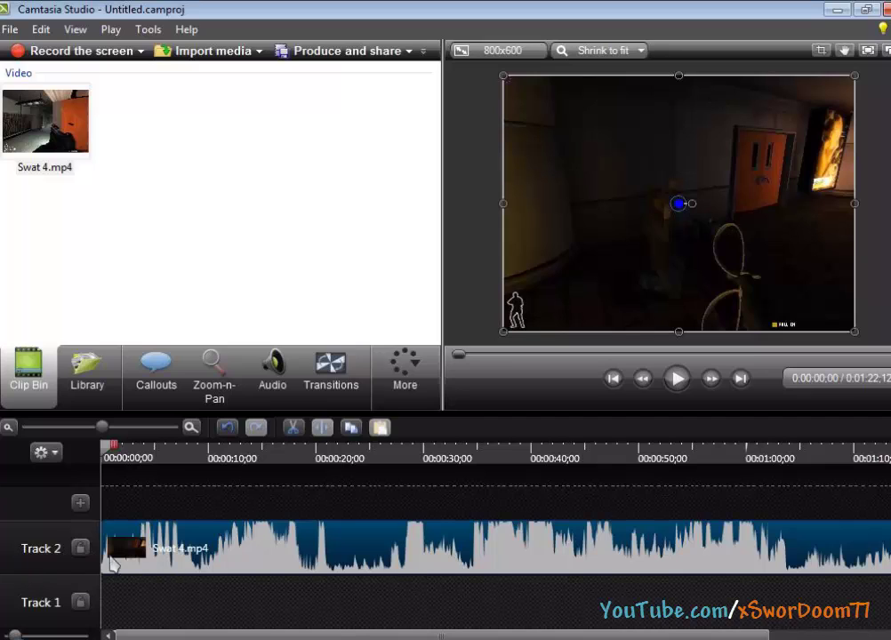
Step: Open the audio editing tools for the Swat 4 clip on Track 2
{"action": "right_click", "coordinate": [227, 554]}
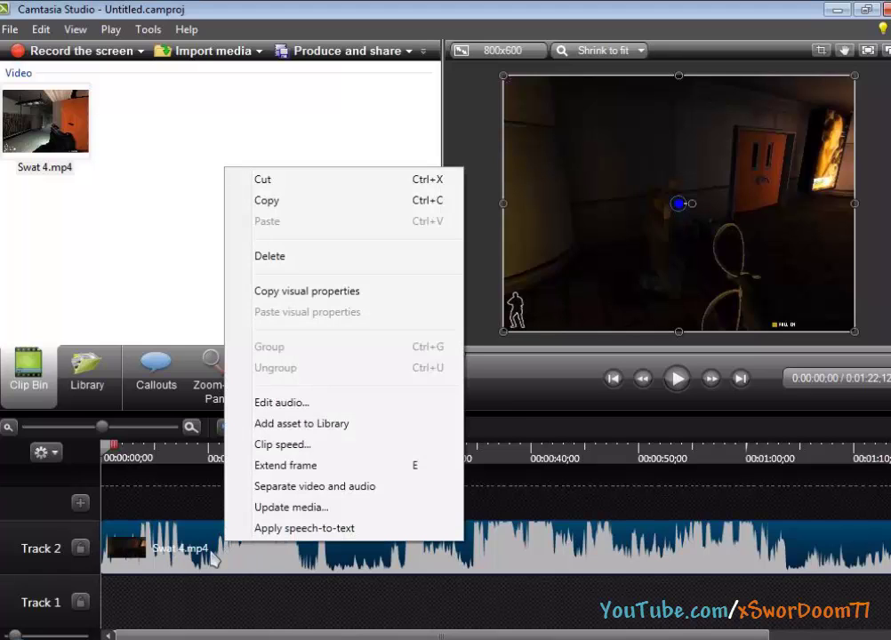
{"action": "right_click", "coordinate": [210, 553]}
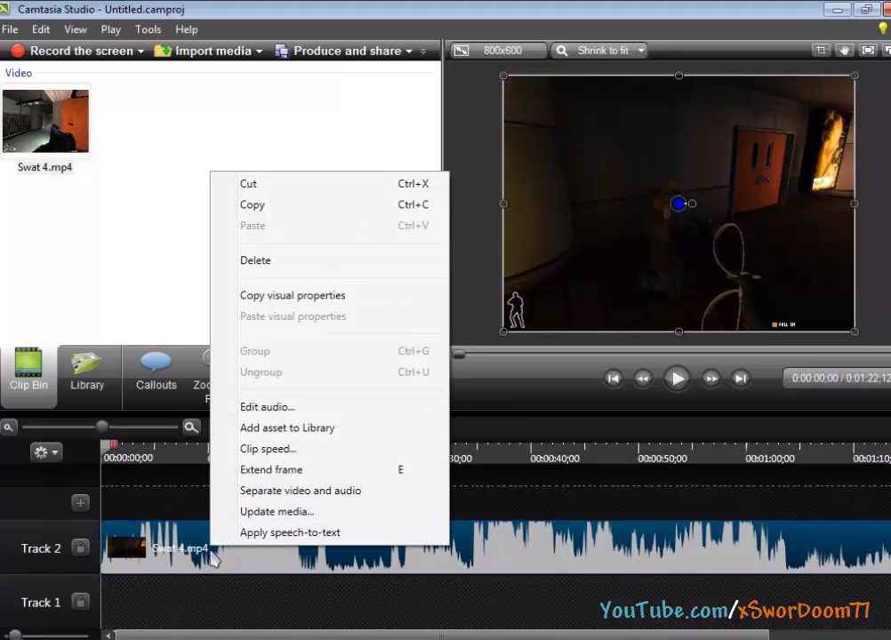
{"action": "left_click", "coordinate": [283, 409]}
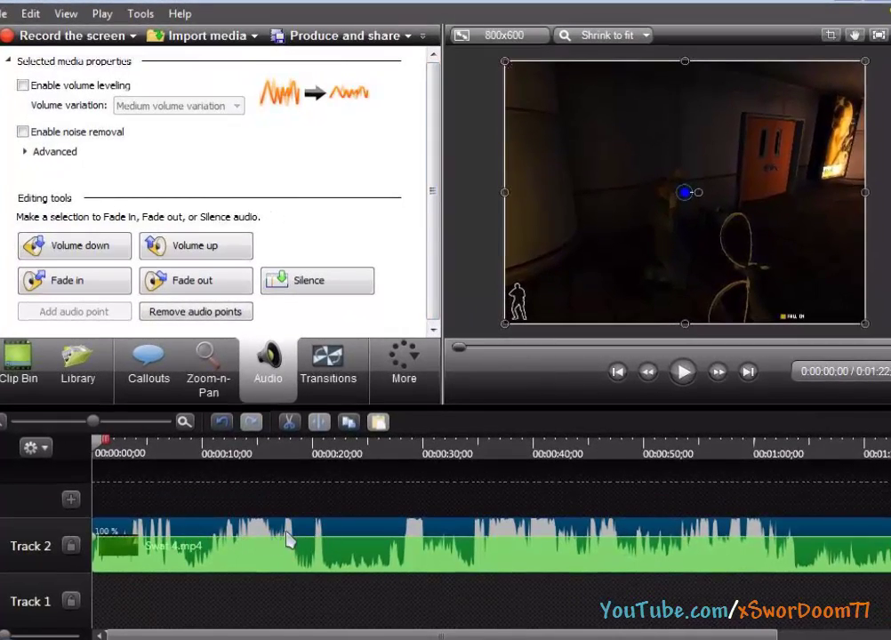
{"action": "left_click", "coordinate": [404, 380]}
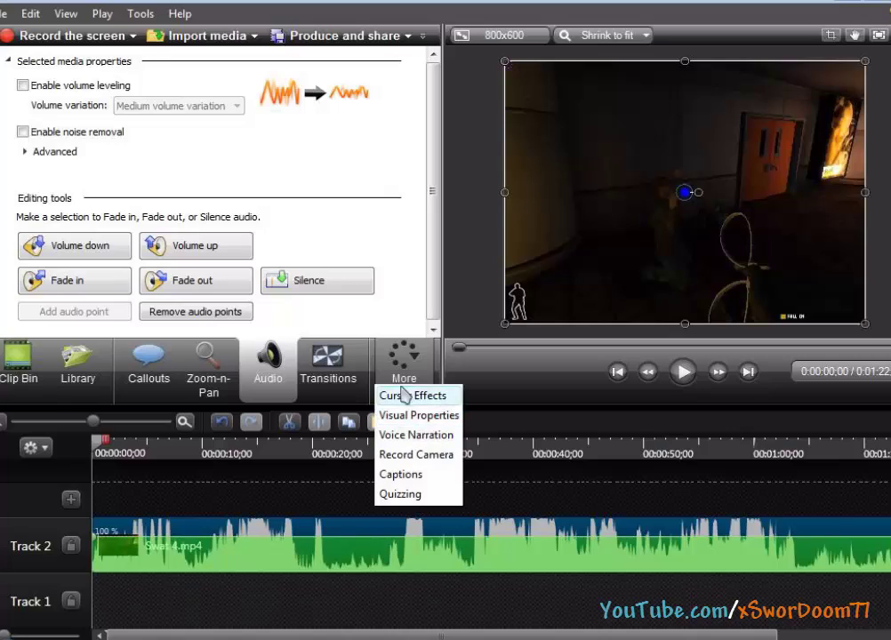
{"action": "left_click", "coordinate": [279, 393]}
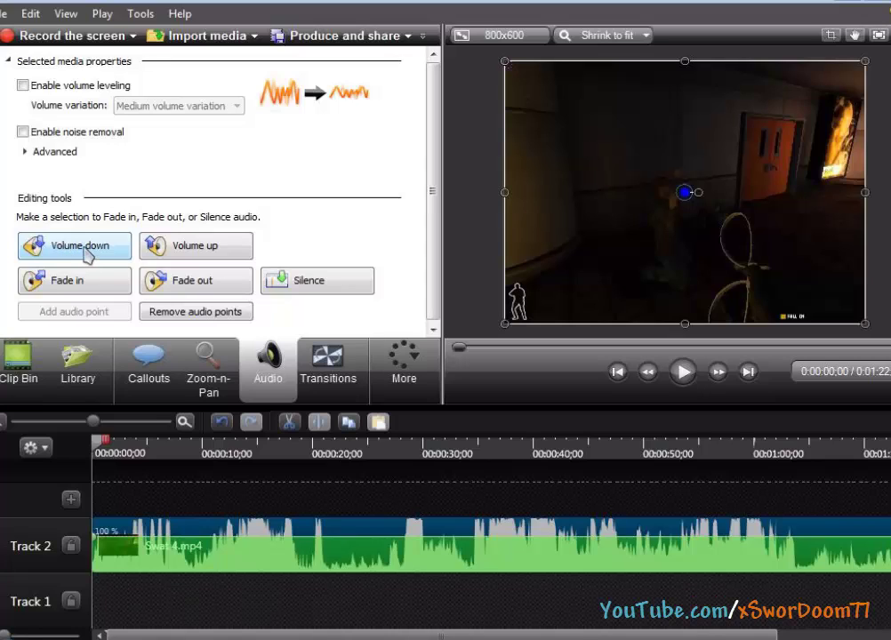
Step: Try lowering and raising the volume of the Swat 4 clip
{"action": "left_click", "coordinate": [51, 252]}
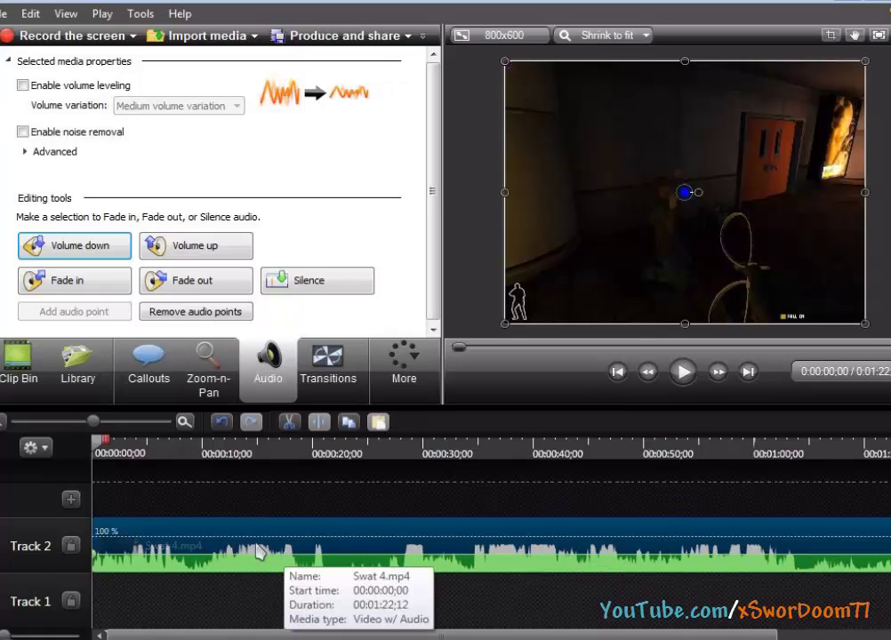
{"action": "left_click", "coordinate": [161, 251]}
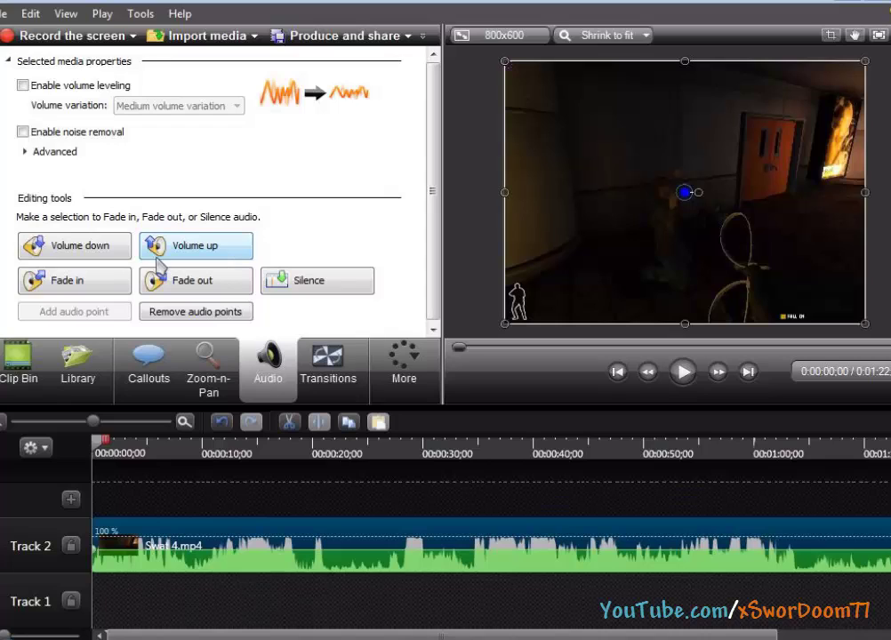
{"action": "left_click", "coordinate": [93, 255]}
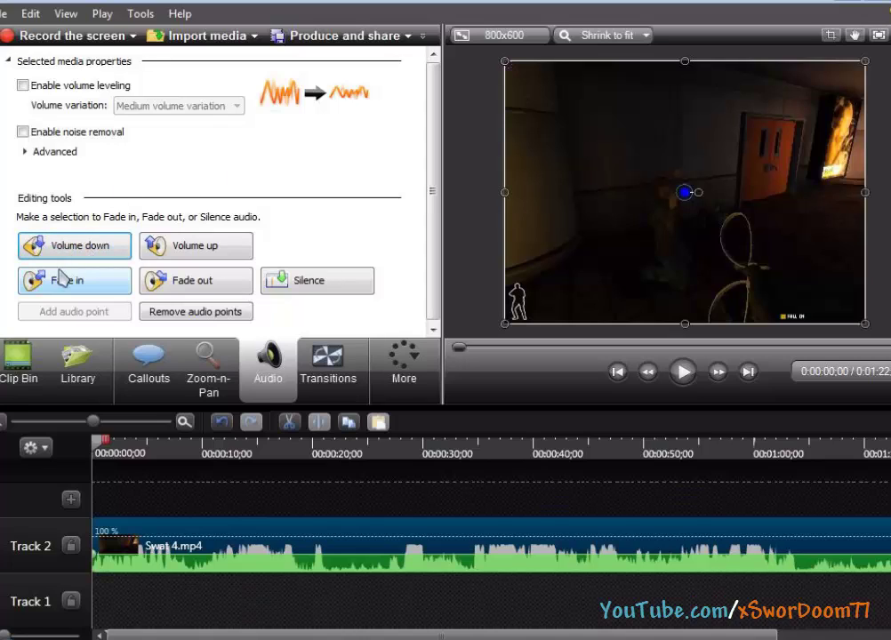
Step: Silence the audio of the Swat 4 clip and play a short stretch to check it
{"action": "left_click", "coordinate": [310, 282]}
{"action": "left_click", "coordinate": [683, 372]}
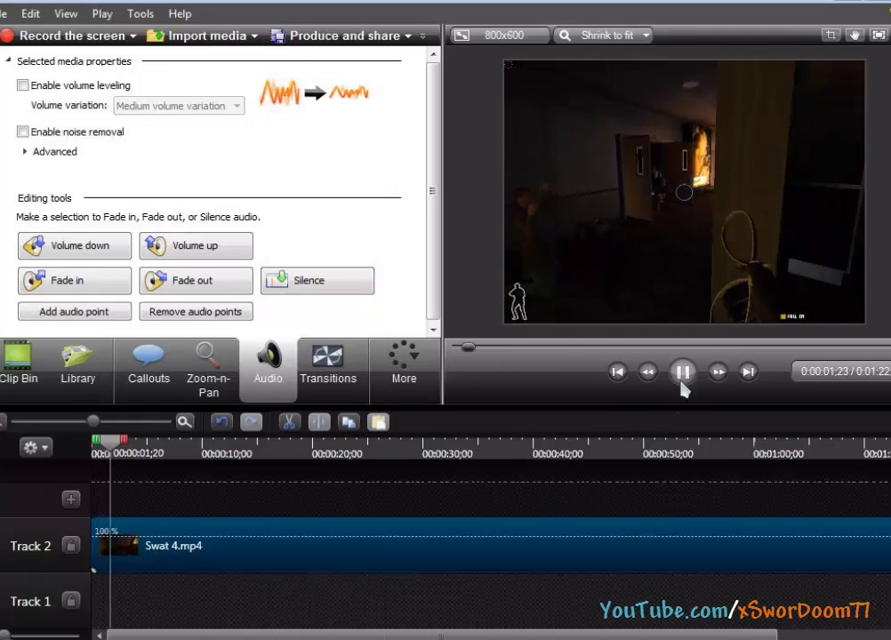
{"action": "left_click", "coordinate": [683, 372]}
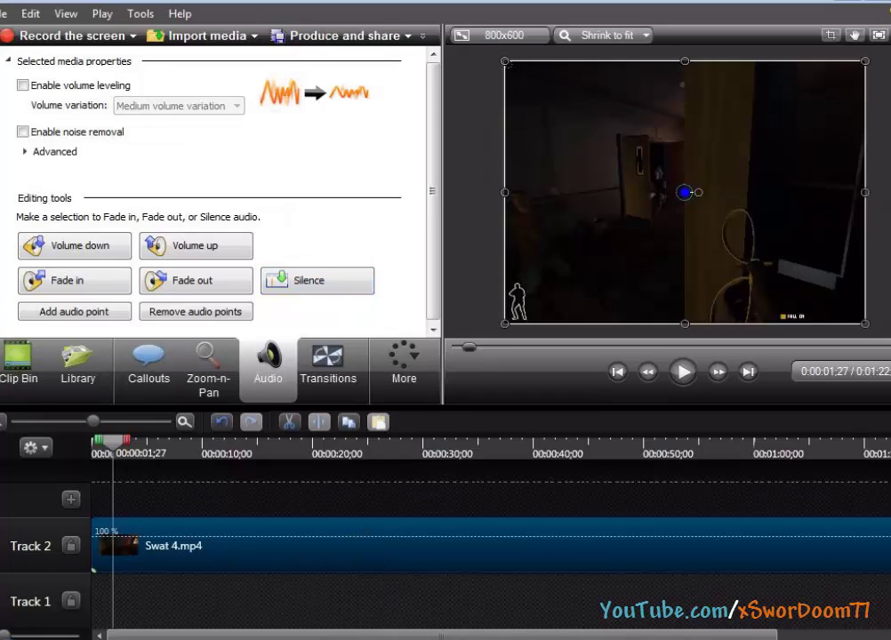
Step: Return to the clip bin and bring up the Legal Music folder, widened to show the track lengths
{"action": "left_click", "coordinate": [5, 382]}
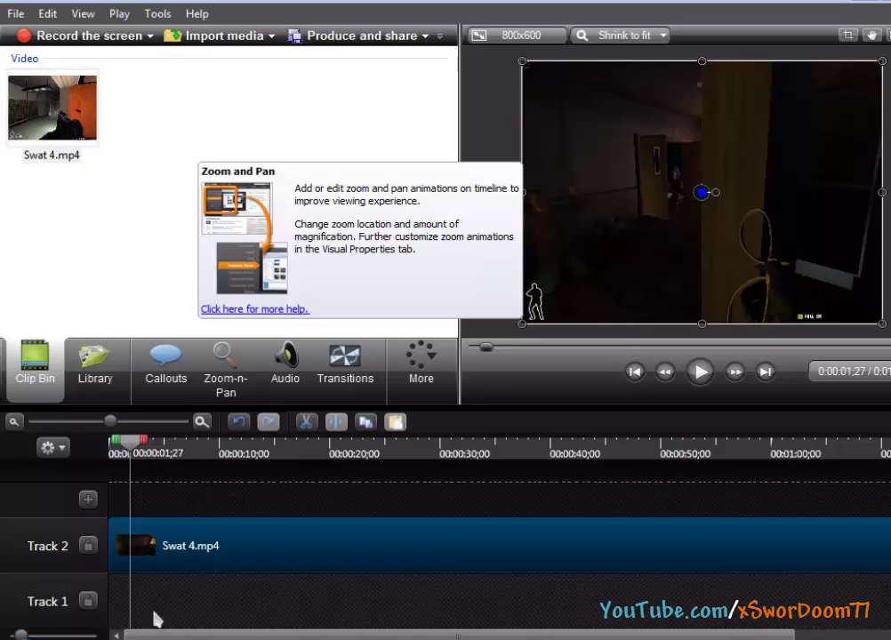
{"action": "left_click", "coordinate": [105, 637]}
{"action": "mouse_move", "coordinate": [371, 126]}
{"action": "left_mouse_down"}
{"action": "mouse_move", "coordinate": [373, 309]}
{"action": "mouse_move", "coordinate": [378, 118]}
{"action": "left_mouse_up"}
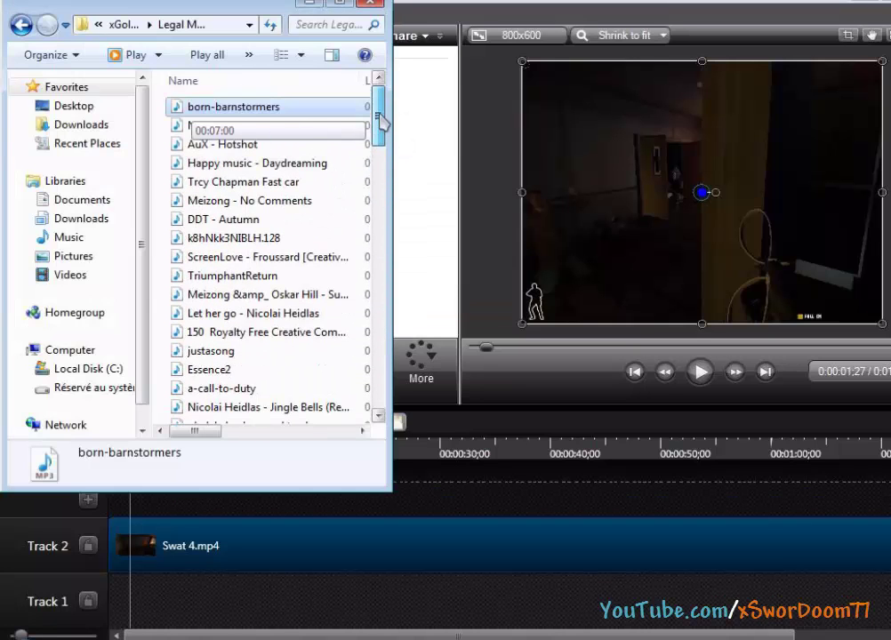
{"action": "left_click_drag", "start_coordinate": [394, 254], "coordinate": [479, 256]}
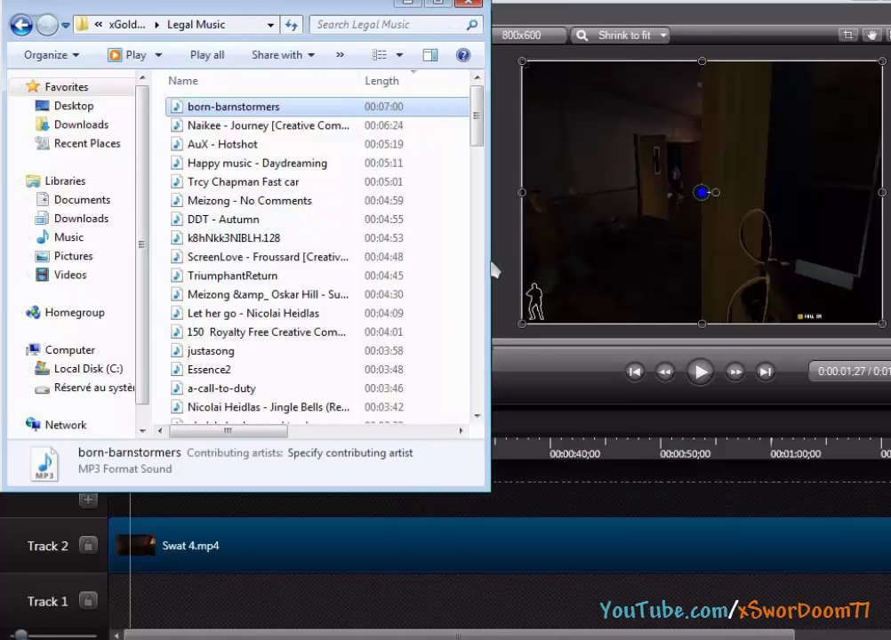
Step: Listen to AuX - Hotshot in the media player at a higher volume, skip ahead in the track, and pause it
{"action": "double_click", "coordinate": [216, 144]}
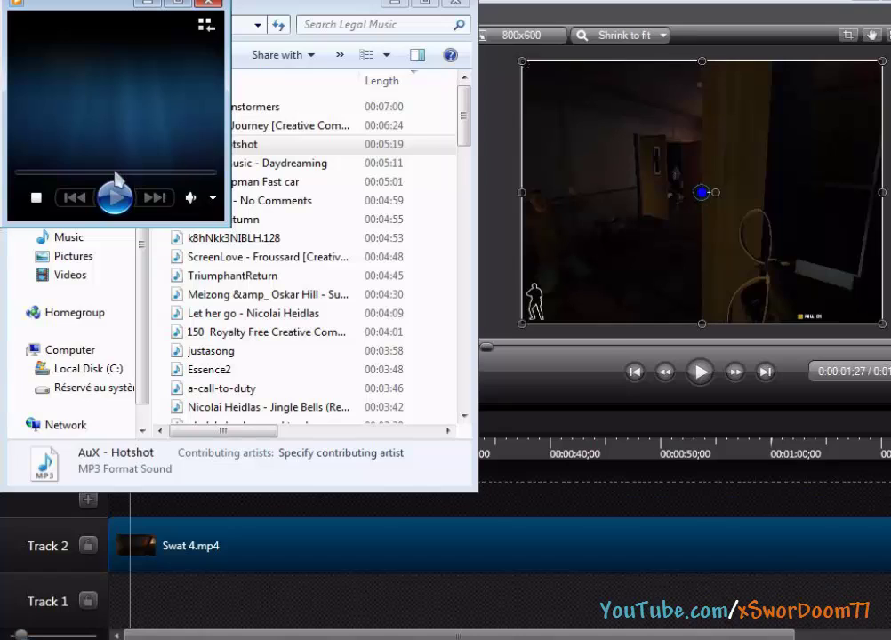
{"action": "mouse_move", "coordinate": [190, 195]}
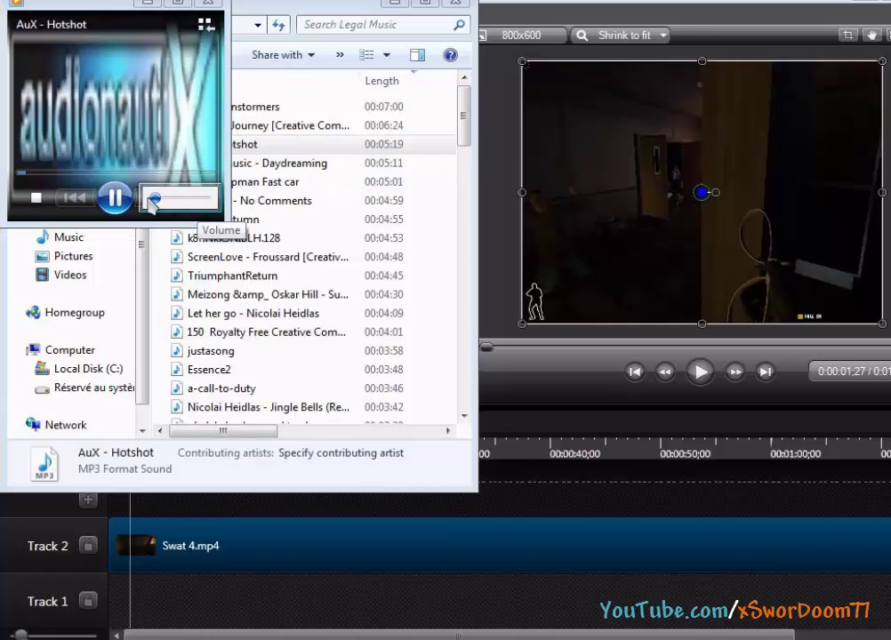
{"action": "left_click_drag", "start_coordinate": [151, 203], "coordinate": [179, 201]}
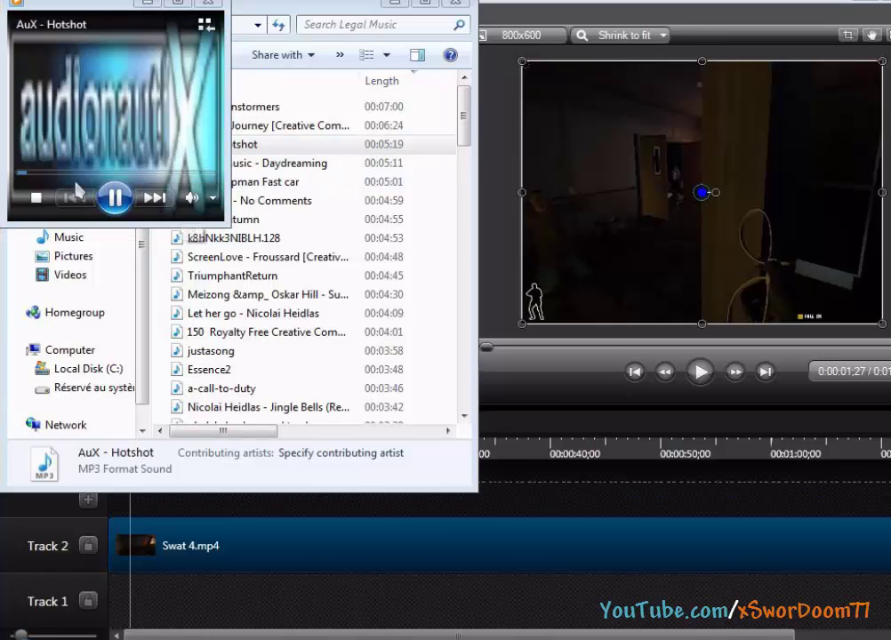
{"action": "left_click", "coordinate": [72, 175]}
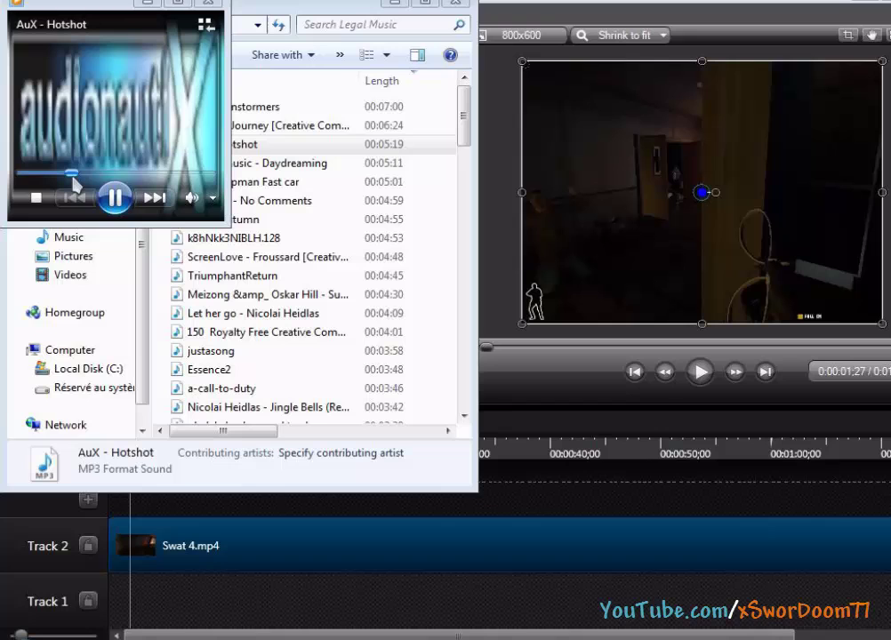
{"action": "left_click", "coordinate": [113, 196]}
Step: Import the AuX - Hotshot track from the Legal Music folder into the Camtasia clip bin and select it
{"action": "left_click_drag", "start_coordinate": [222, 16], "coordinate": [739, 165]}
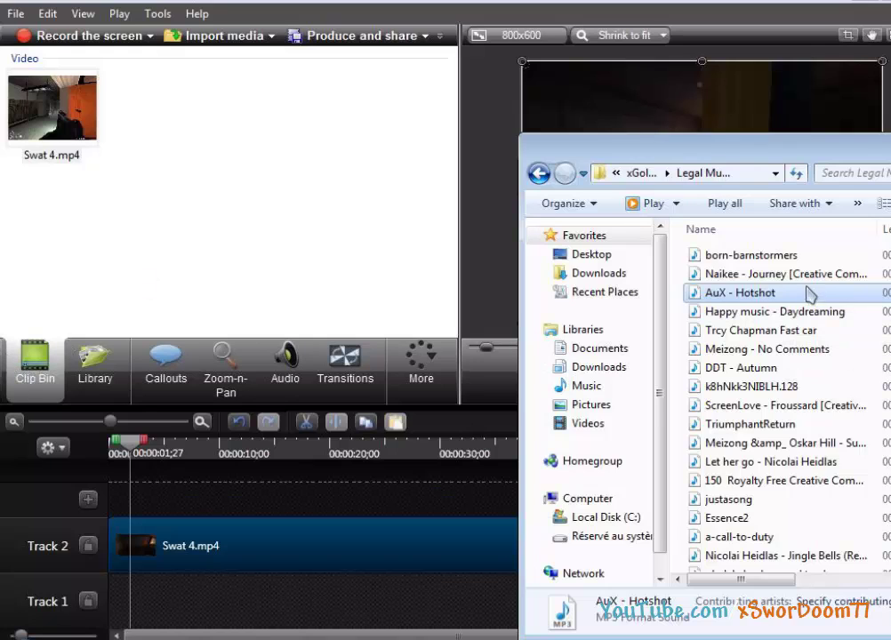
{"action": "left_click_drag", "start_coordinate": [723, 293], "coordinate": [312, 255]}
{"action": "left_click", "coordinate": [51, 151]}
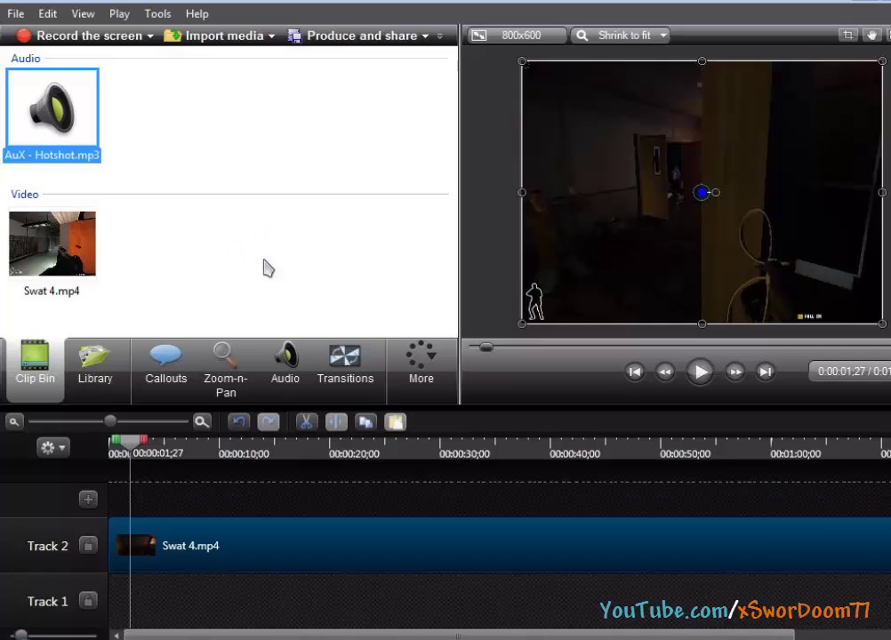
Step: Place the AuX - Hotshot track on its own timeline track above the Swat 4 clip, starting at the beginning
{"action": "left_click", "coordinate": [235, 547]}
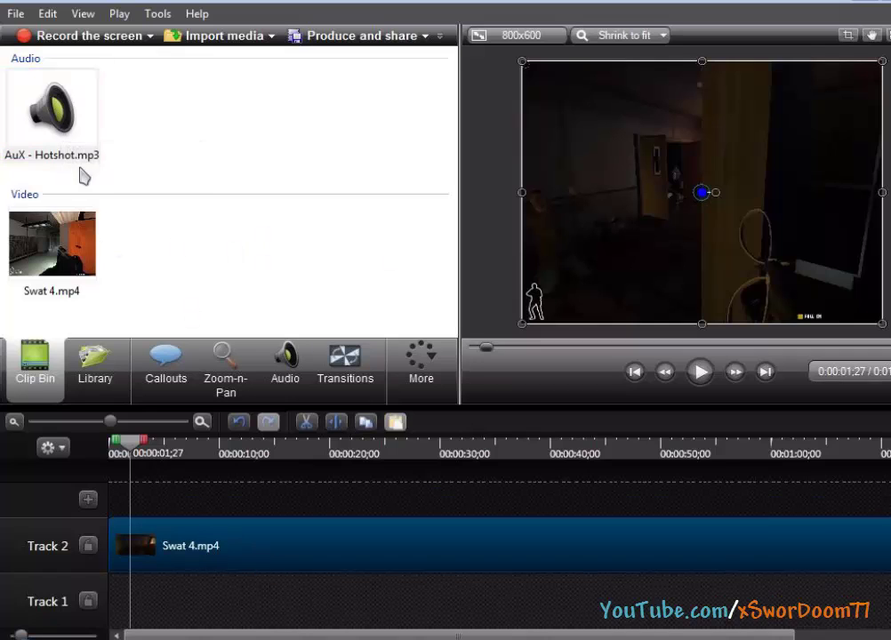
{"action": "left_click", "coordinate": [69, 129]}
{"action": "left_click_drag", "start_coordinate": [138, 449], "coordinate": [142, 495]}
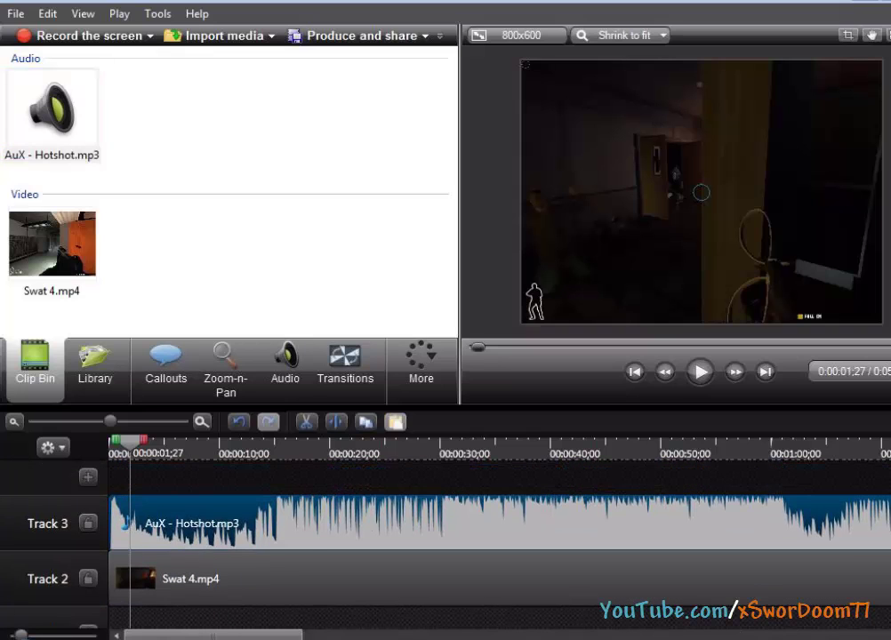
Step: Play the project from the start to check the music with the video, stop it, and return the playhead to the beginning
{"action": "left_click", "coordinate": [634, 372]}
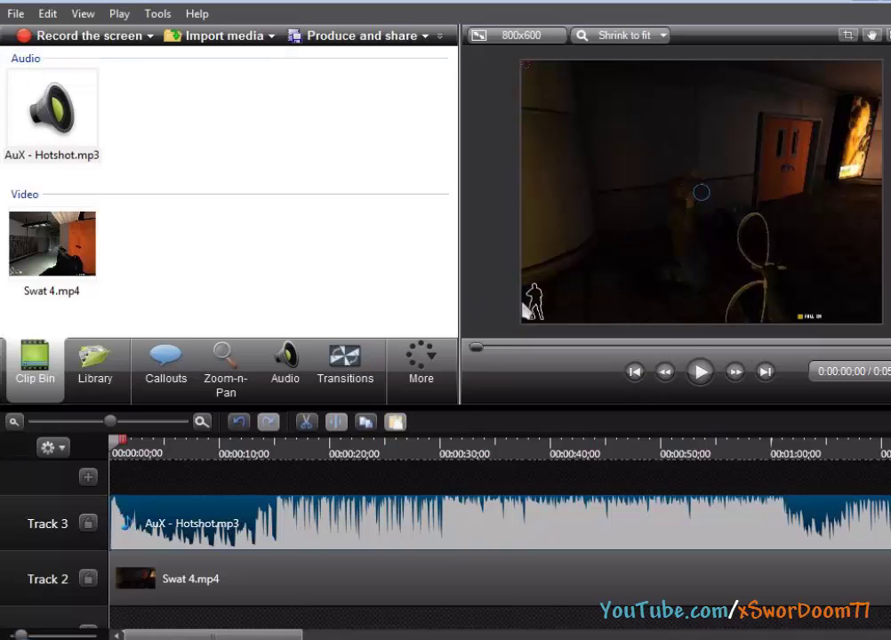
{"action": "left_click", "coordinate": [702, 375]}
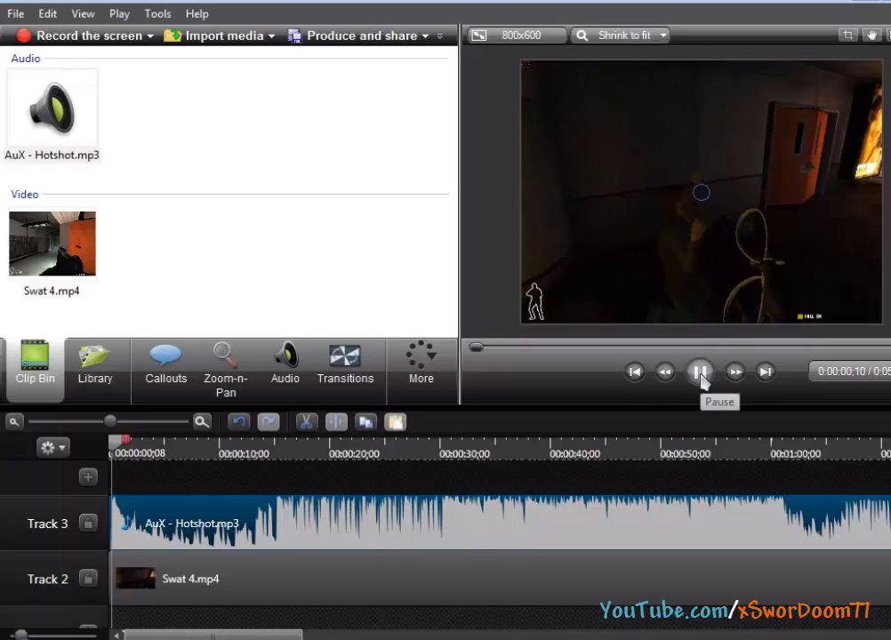
{"action": "left_click", "coordinate": [702, 375]}
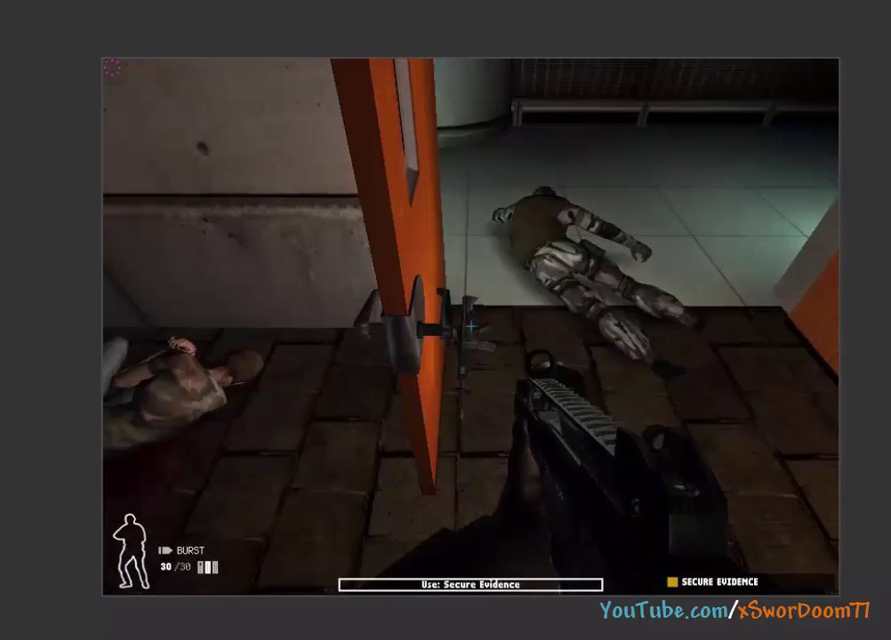
{"action": "left_click", "coordinate": [487, 537]}
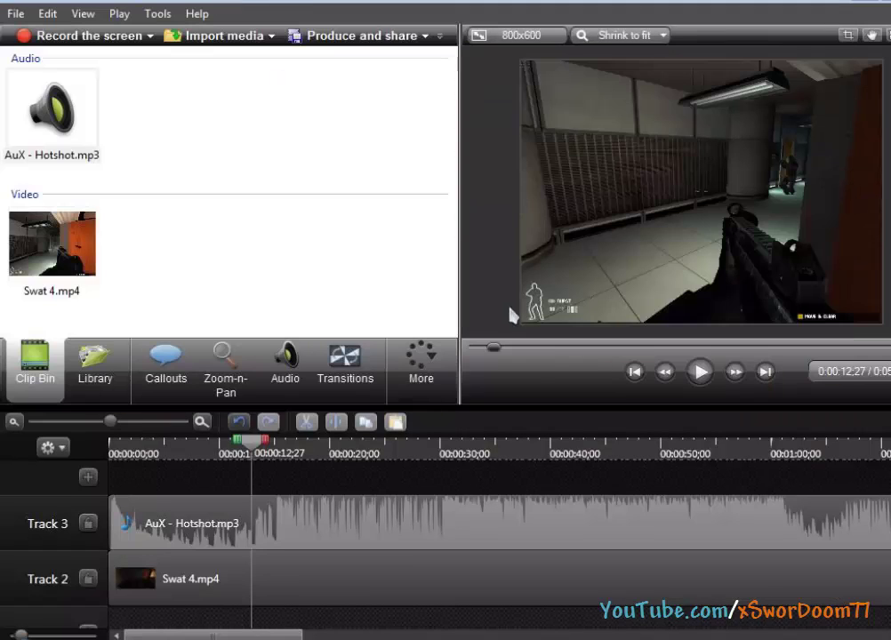
{"action": "left_click_drag", "start_coordinate": [251, 440], "coordinate": [83, 457]}
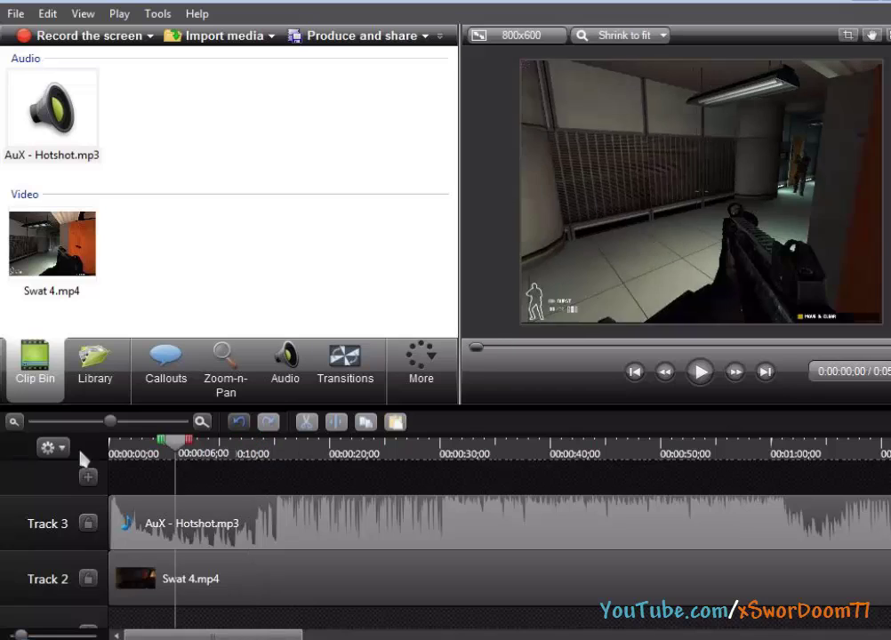
{"action": "left_click", "coordinate": [233, 534]}
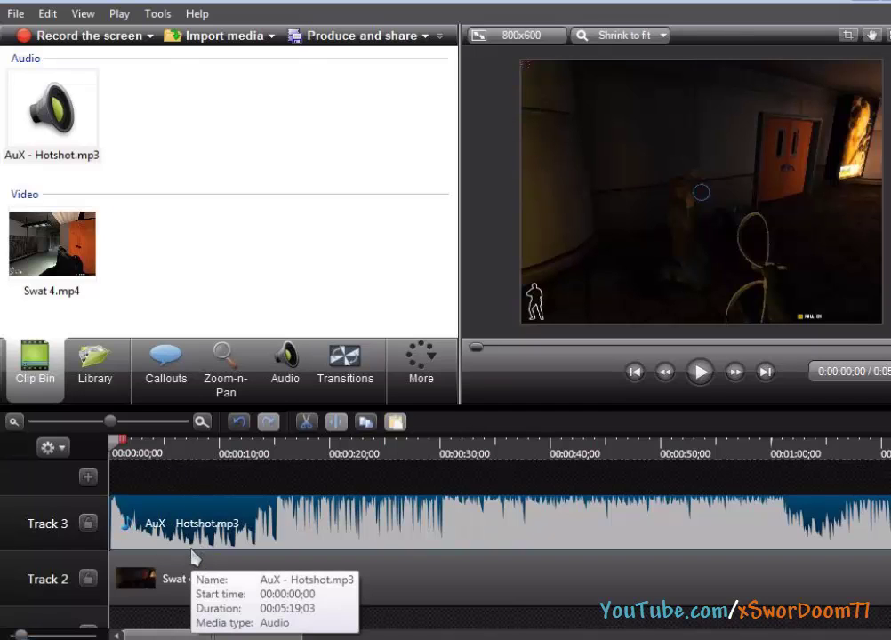
{"action": "left_click", "coordinate": [289, 487]}
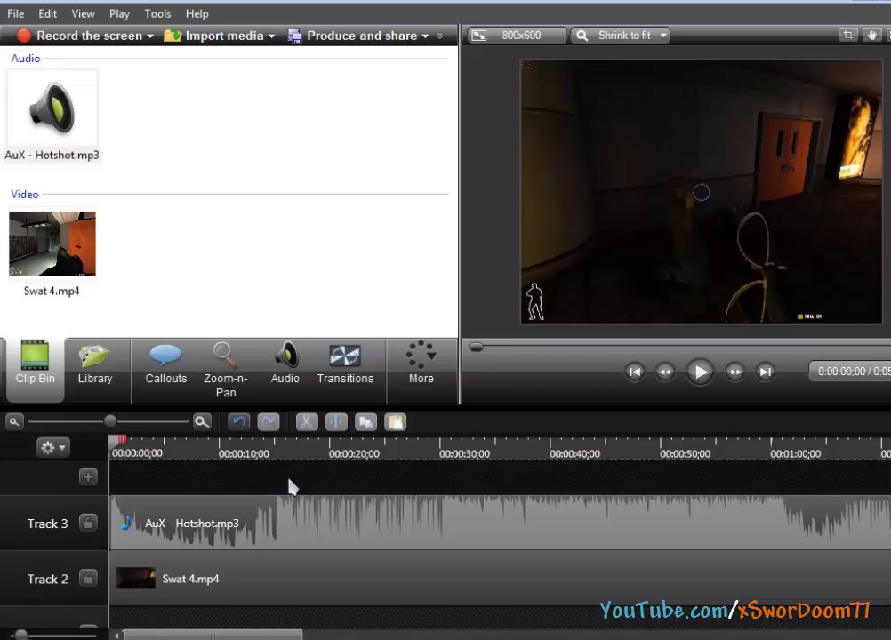
Step: Open the AuX - Hotshot clip for audio editing and lower its volume in several steps until the waveform is almost flat
{"action": "left_click", "coordinate": [213, 538]}
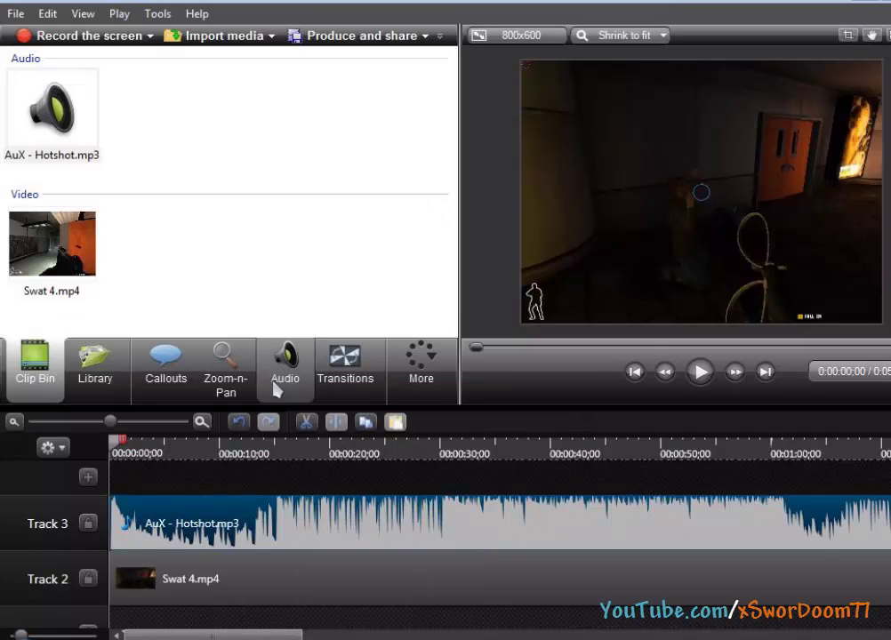
{"action": "right_click", "coordinate": [274, 516]}
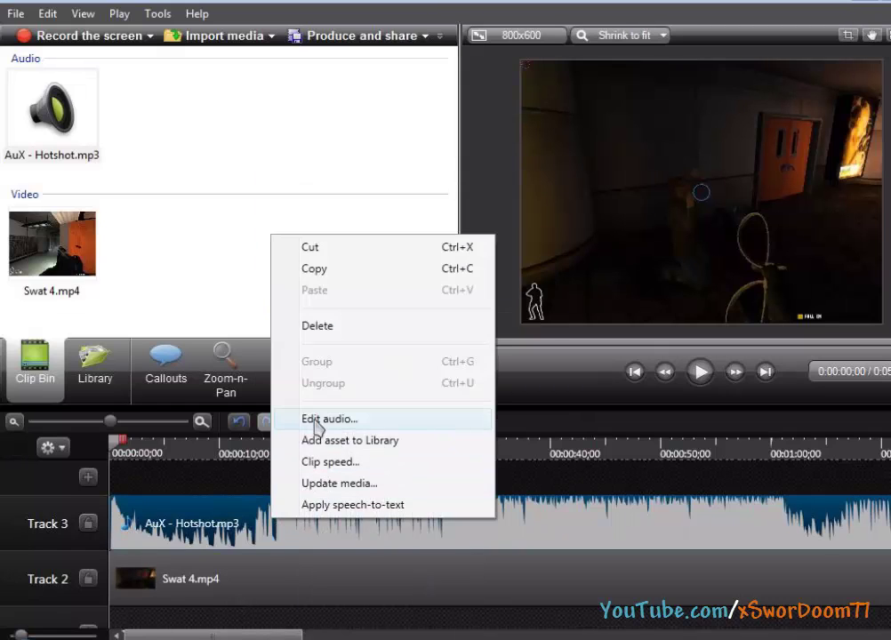
{"action": "left_click", "coordinate": [320, 420]}
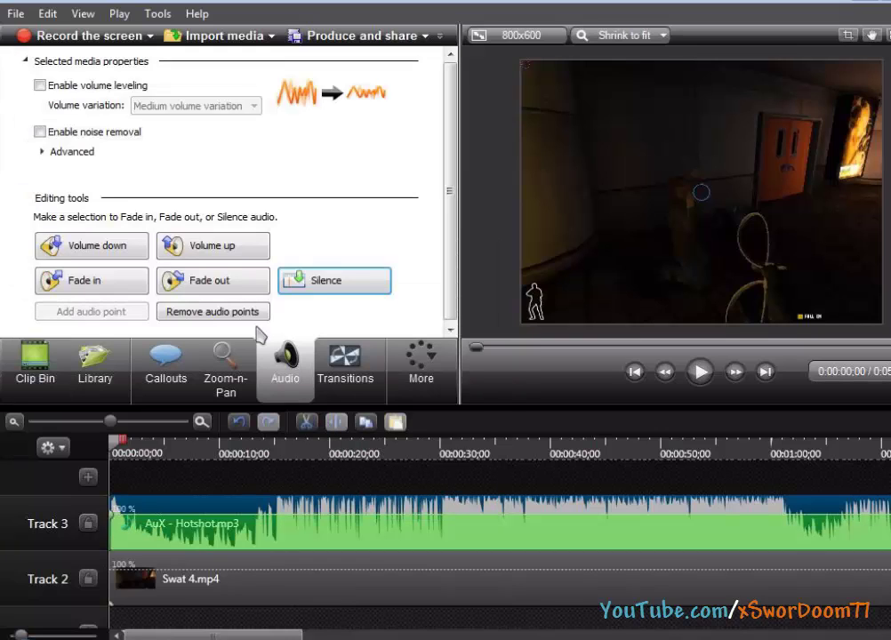
{"action": "left_click", "coordinate": [89, 261]}
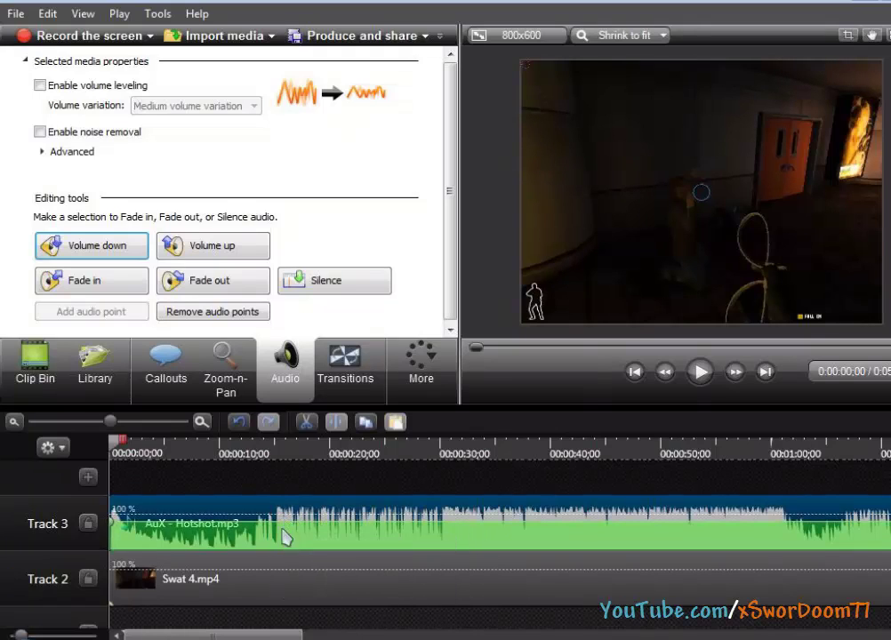
{"action": "left_click", "coordinate": [89, 260]}
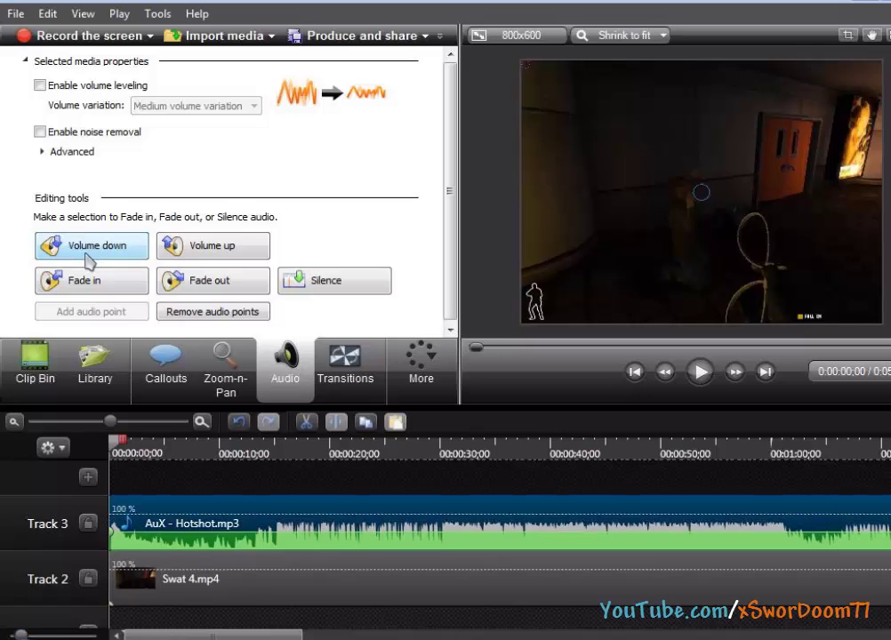
{"action": "left_click", "coordinate": [88, 261]}
{"action": "left_click", "coordinate": [89, 260]}
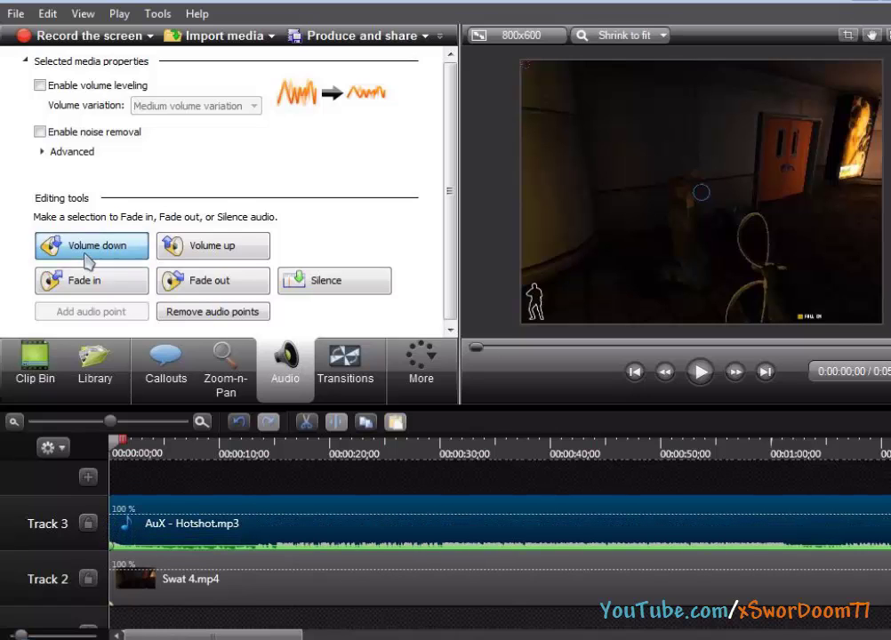
Step: Play a short stretch to check the lowered music, pause it, and look over the Swat 4 and AuX - Hotshot clip details
{"action": "left_click", "coordinate": [700, 382]}
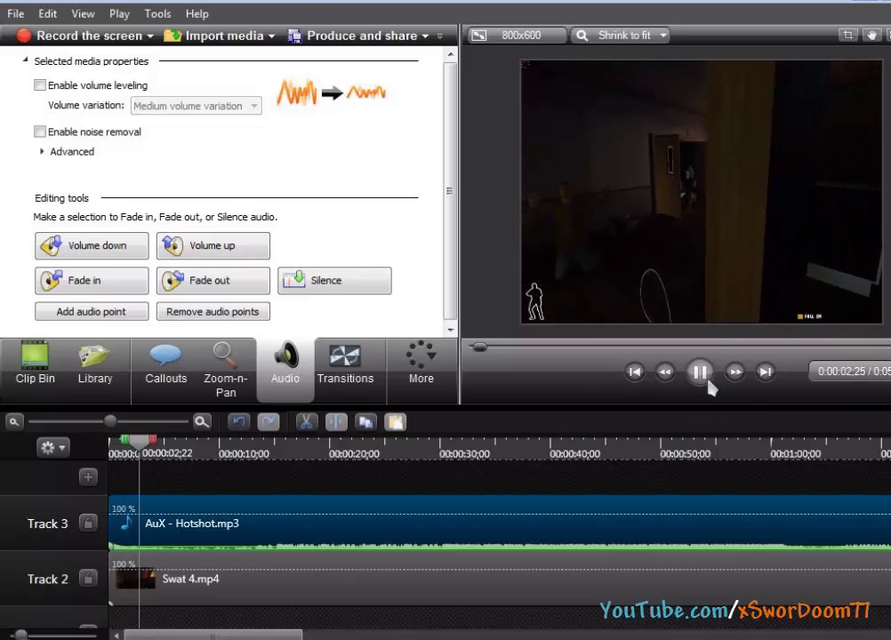
{"action": "left_click", "coordinate": [703, 380]}
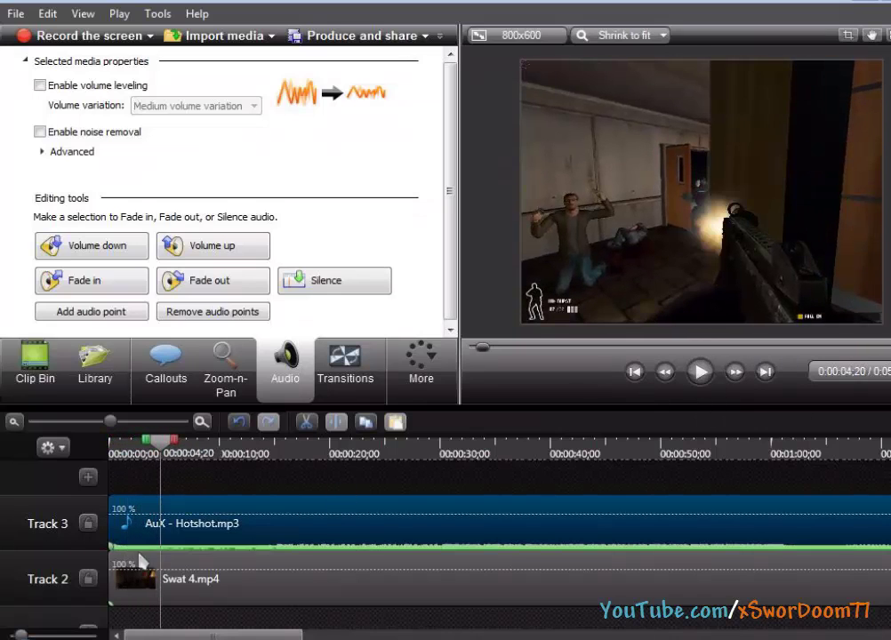
{"action": "mouse_move", "coordinate": [282, 530]}
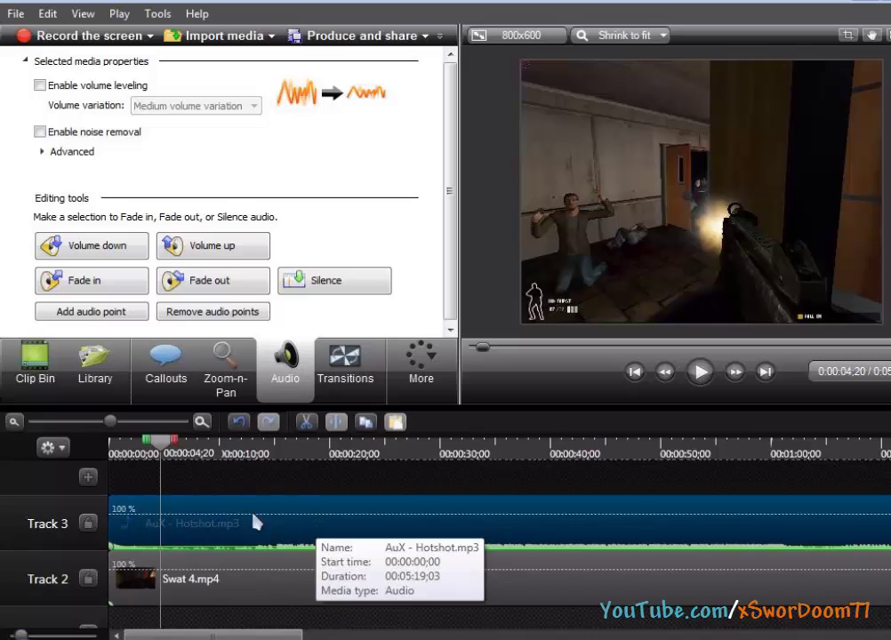
{"action": "left_click", "coordinate": [287, 580]}
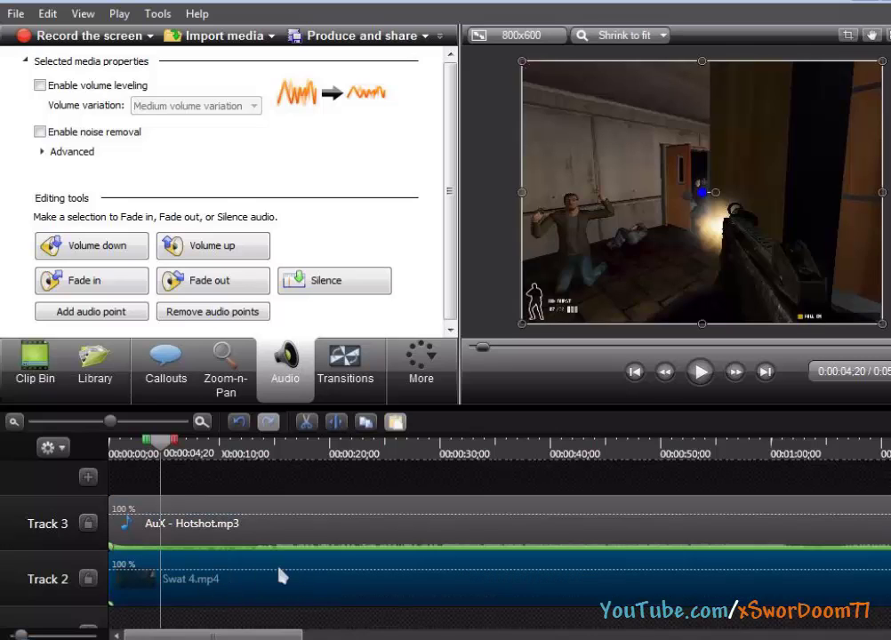
{"action": "mouse_move", "coordinate": [233, 588]}
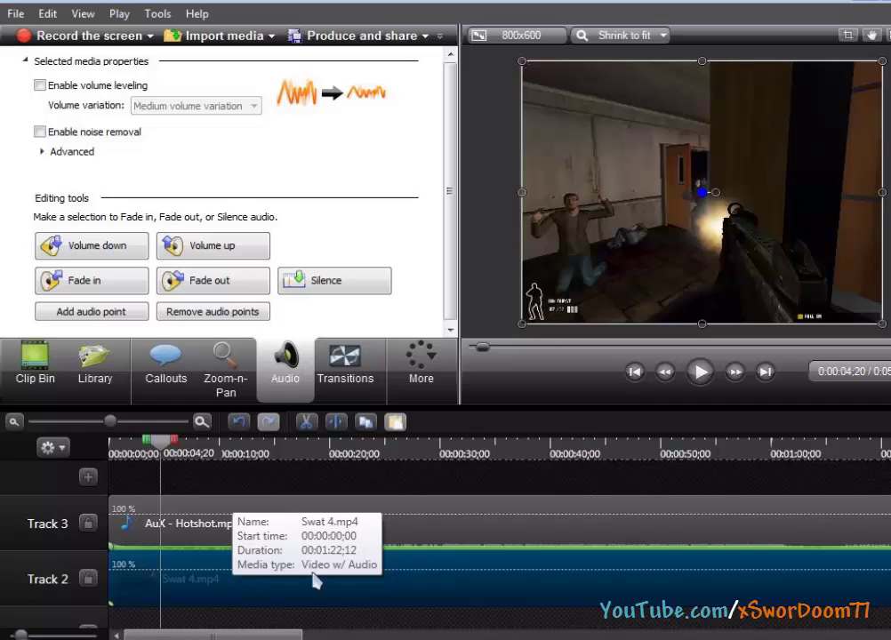
{"action": "left_click", "coordinate": [251, 521]}
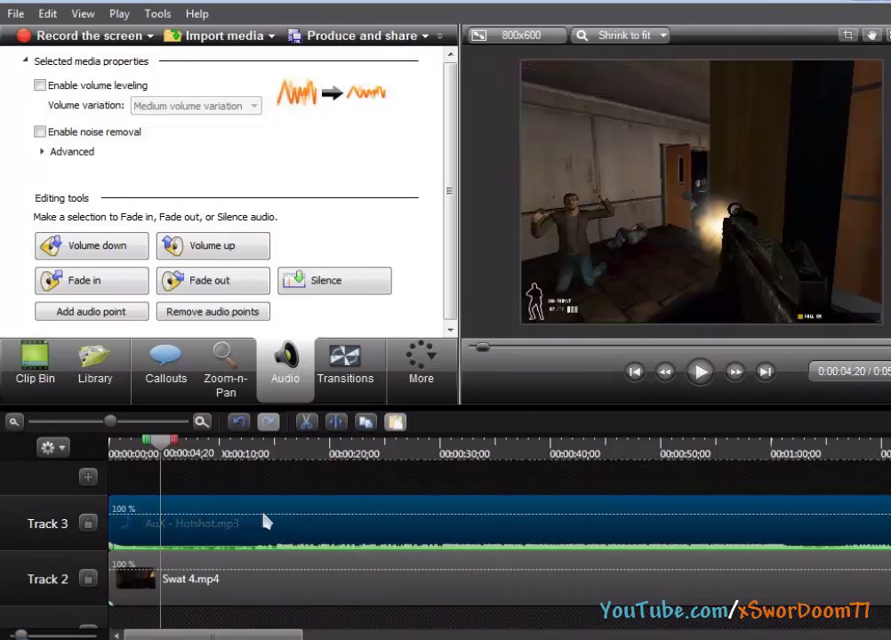
{"action": "mouse_move", "coordinate": [183, 522]}
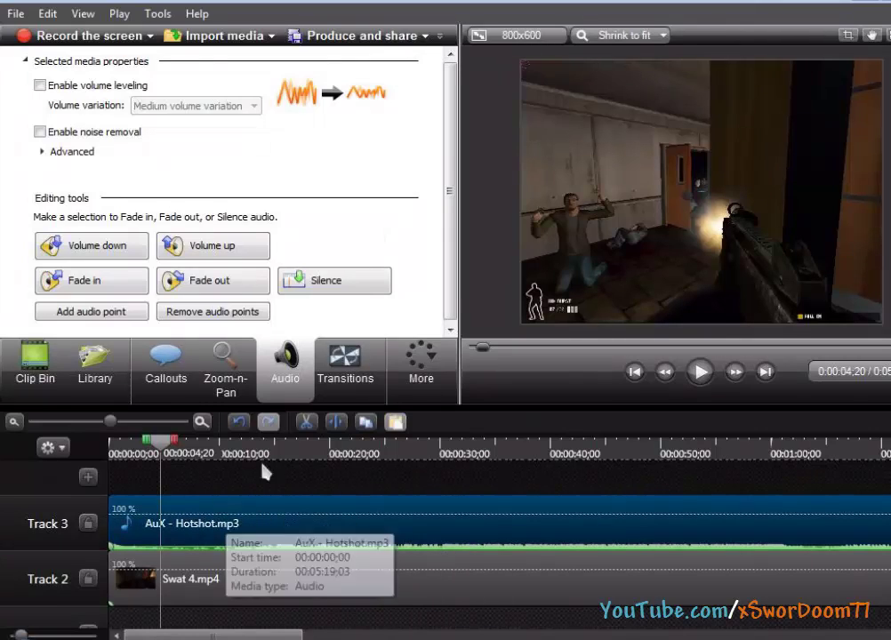
Step: Raise the volume of the AuX - Hotshot clip to about 54 %
{"action": "left_click", "coordinate": [56, 247]}
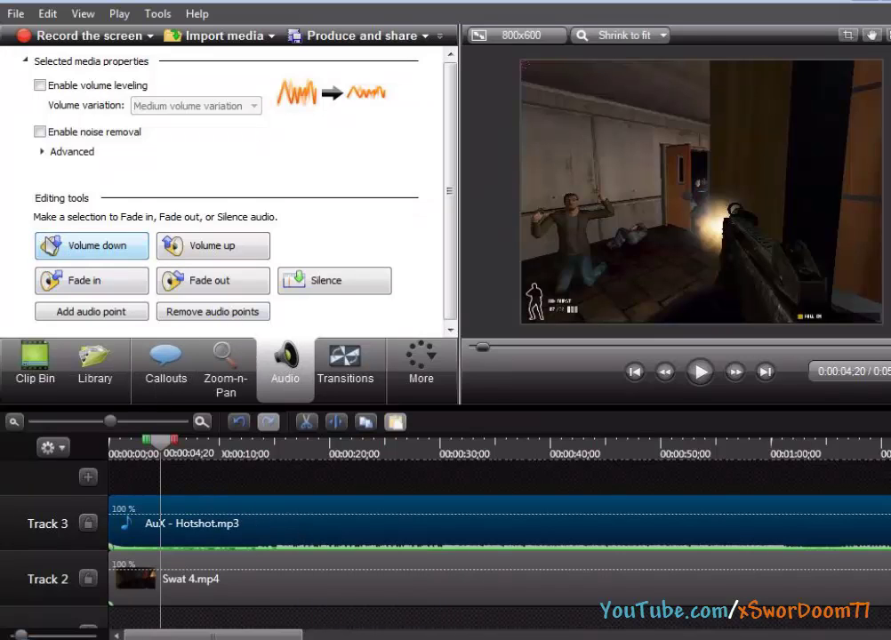
{"action": "left_click", "coordinate": [230, 249]}
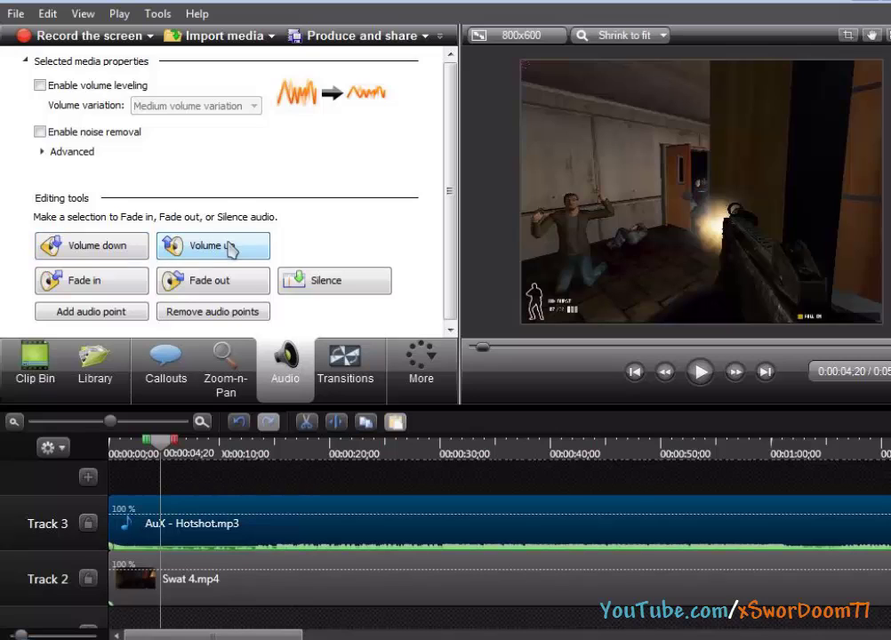
{"action": "left_click", "coordinate": [93, 256]}
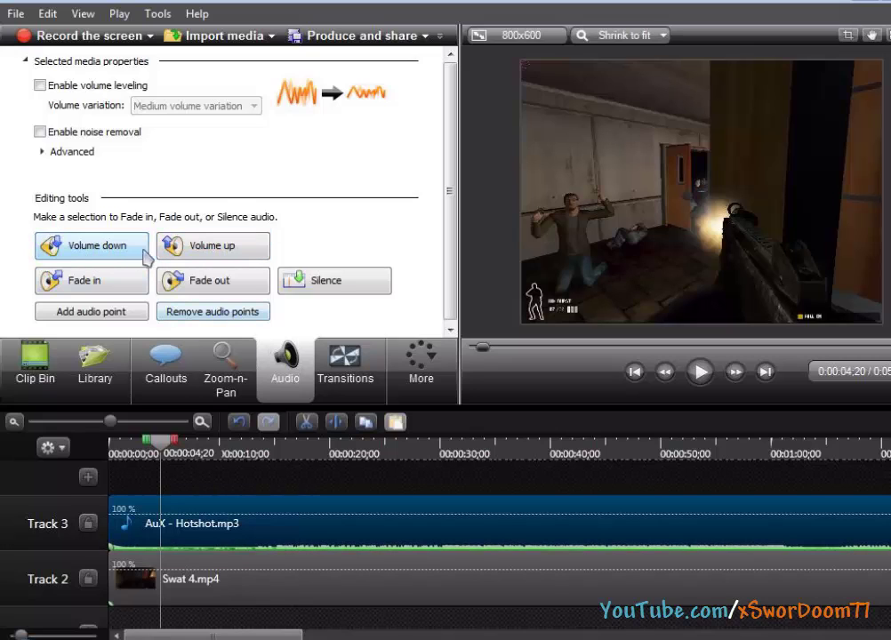
{"action": "left_click", "coordinate": [195, 251]}
{"action": "left_click", "coordinate": [198, 252]}
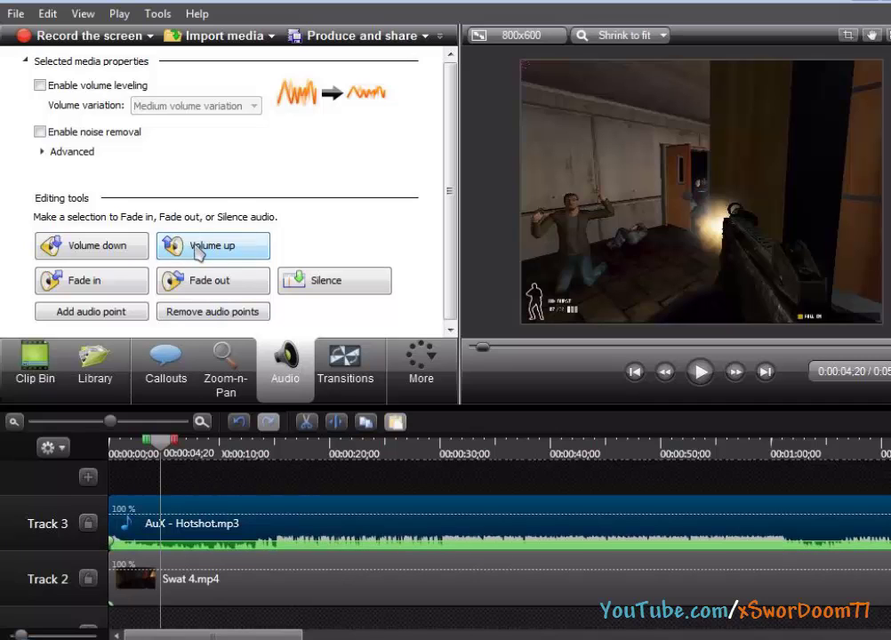
{"action": "left_click", "coordinate": [197, 252]}
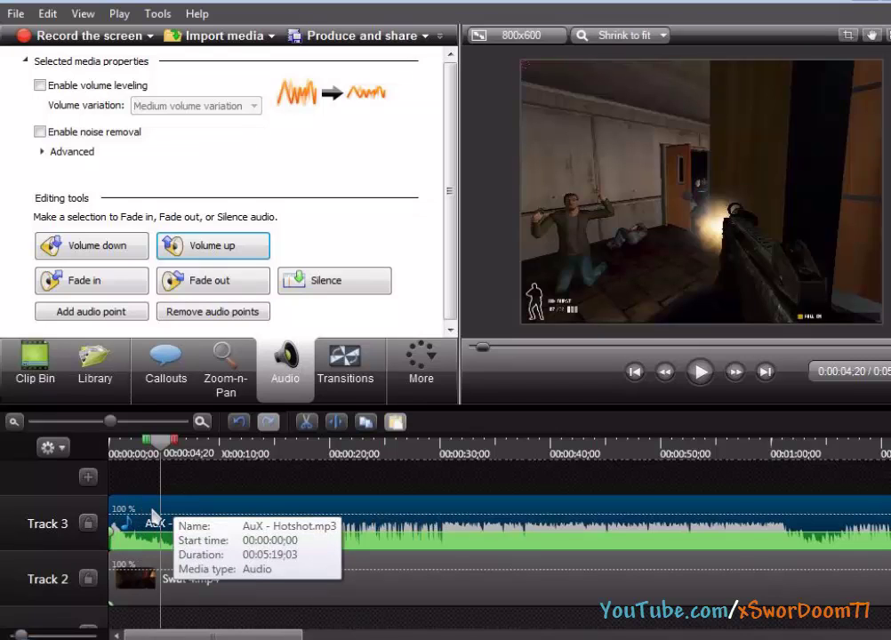
Step: Add an audio point to the AuX - Hotshot clip at 0:00:05;10
{"action": "left_click_drag", "start_coordinate": [163, 445], "coordinate": [134, 444]}
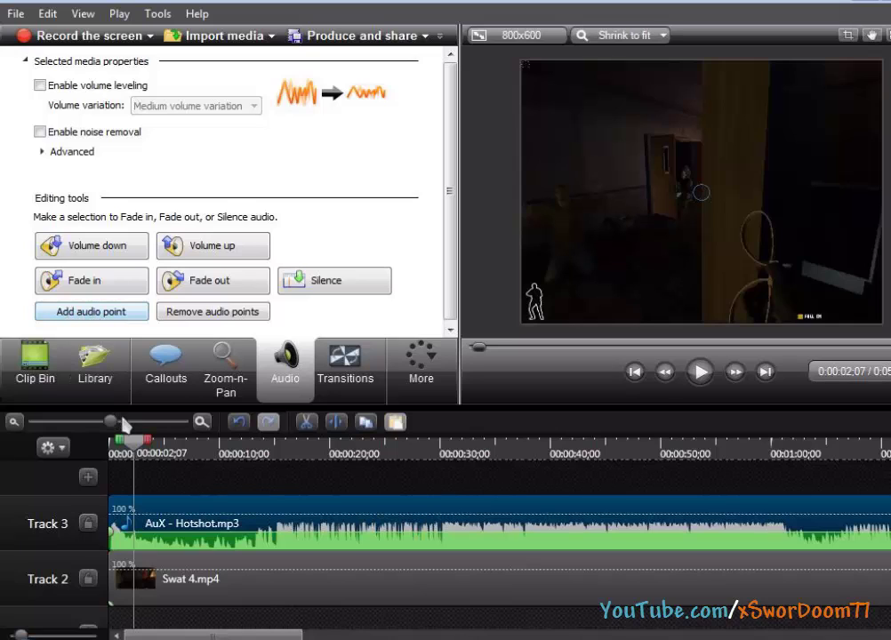
{"action": "left_click_drag", "start_coordinate": [135, 451], "coordinate": [175, 453]}
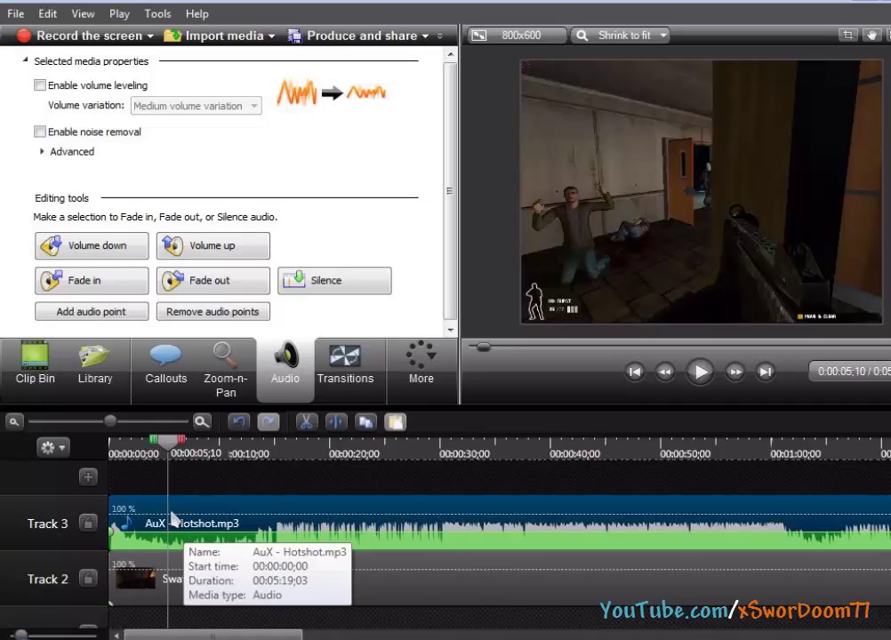
{"action": "left_click_drag", "start_coordinate": [172, 519], "coordinate": [189, 528]}
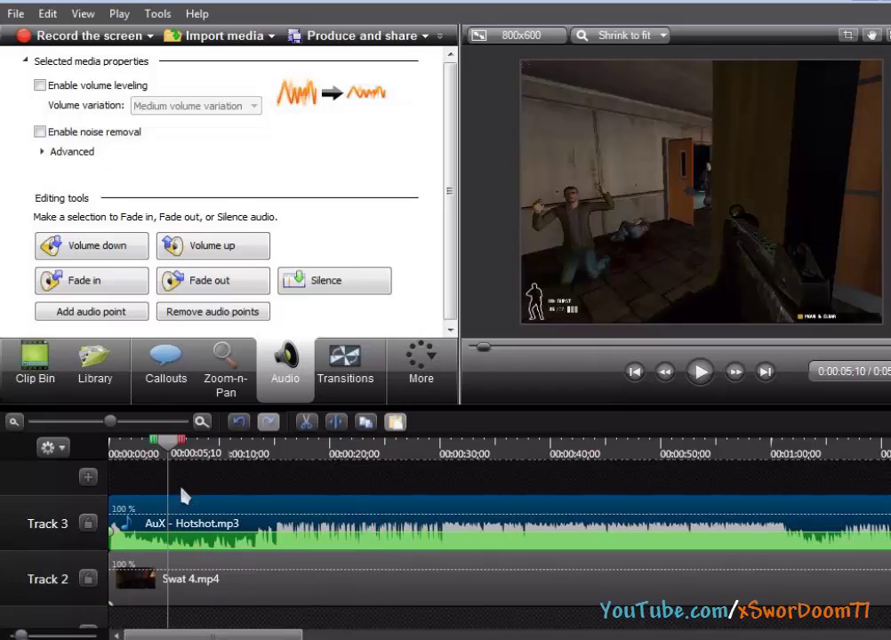
{"action": "left_click", "coordinate": [58, 316]}
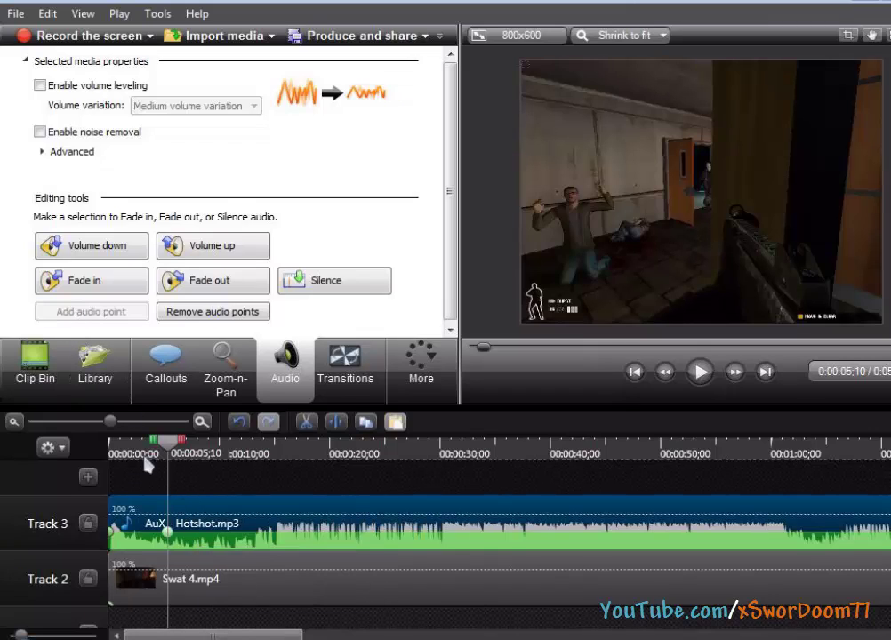
Step: Add a second audio point to the AuX - Hotshot clip shortly after the first, at 0:00:06;05
{"action": "left_click_drag", "start_coordinate": [169, 447], "coordinate": [167, 446]}
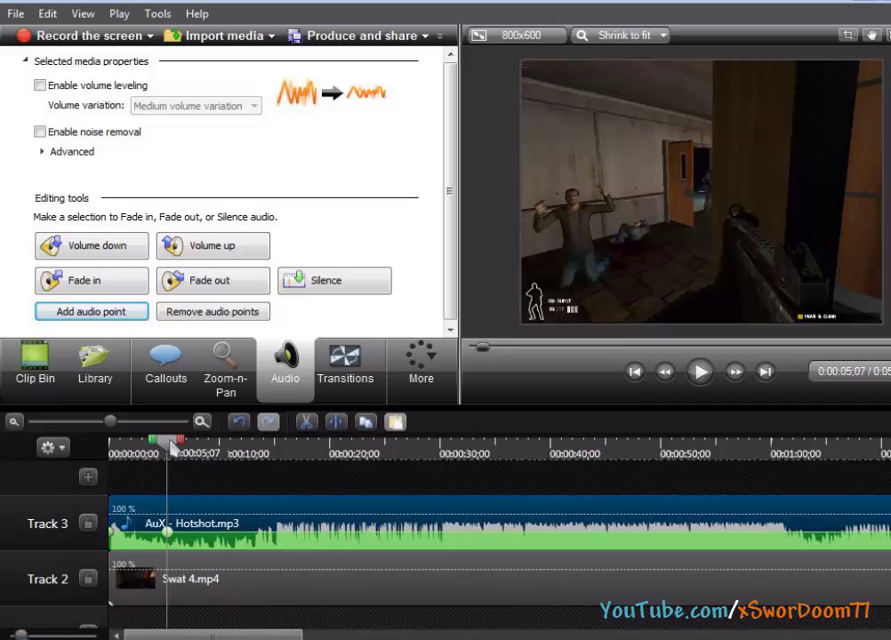
{"action": "left_click_drag", "start_coordinate": [169, 446], "coordinate": [178, 447]}
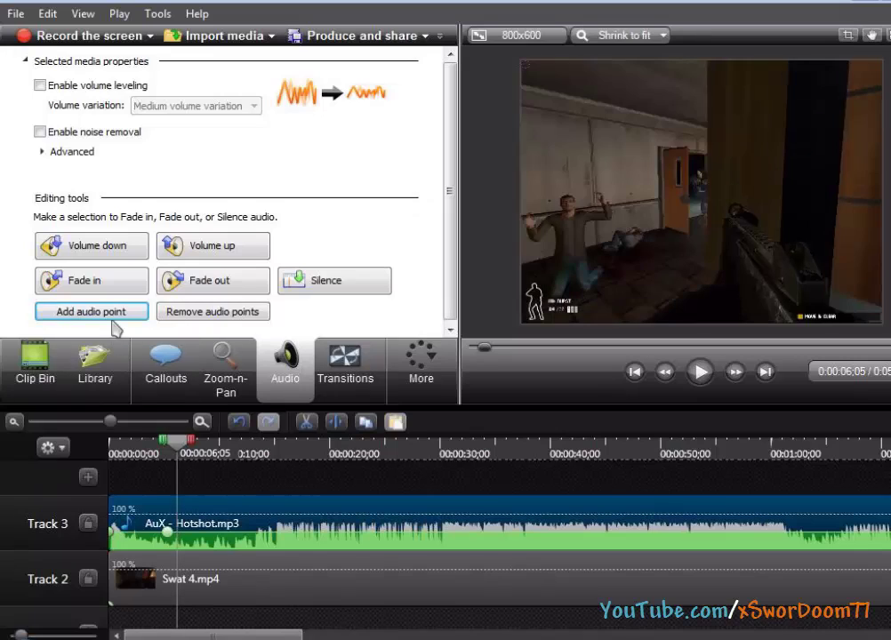
{"action": "left_click", "coordinate": [114, 316]}
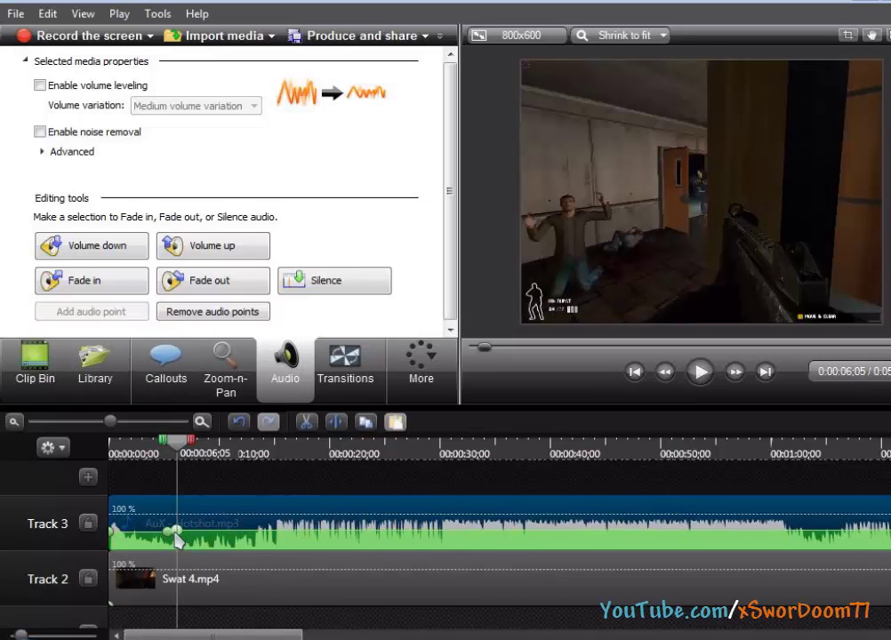
{"action": "mouse_move", "coordinate": [179, 533]}
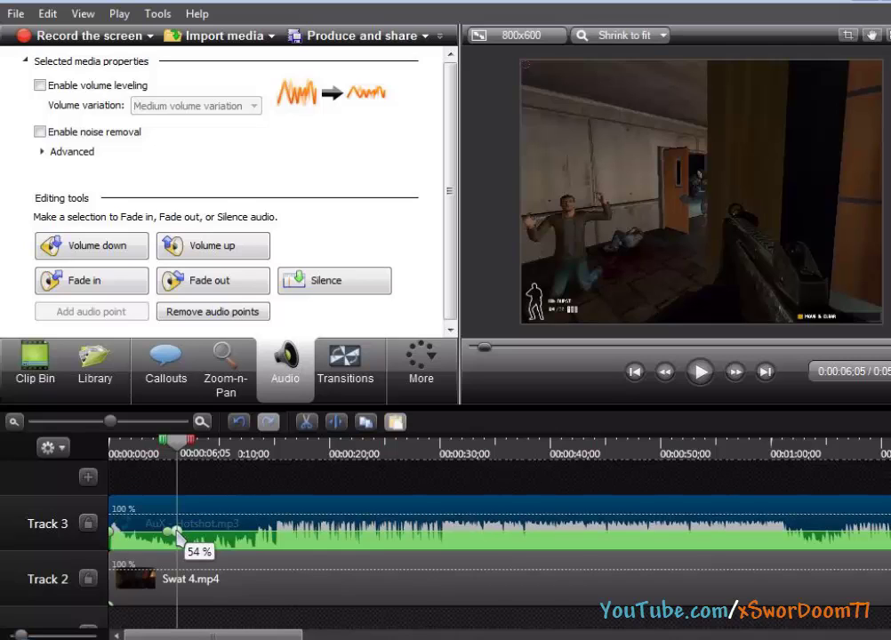
Step: Lower the AuX - Hotshot audio point at 0:00:06;05 to a very low volume and play from the start to check the drop
{"action": "left_click_drag", "start_coordinate": [177, 534], "coordinate": [180, 555]}
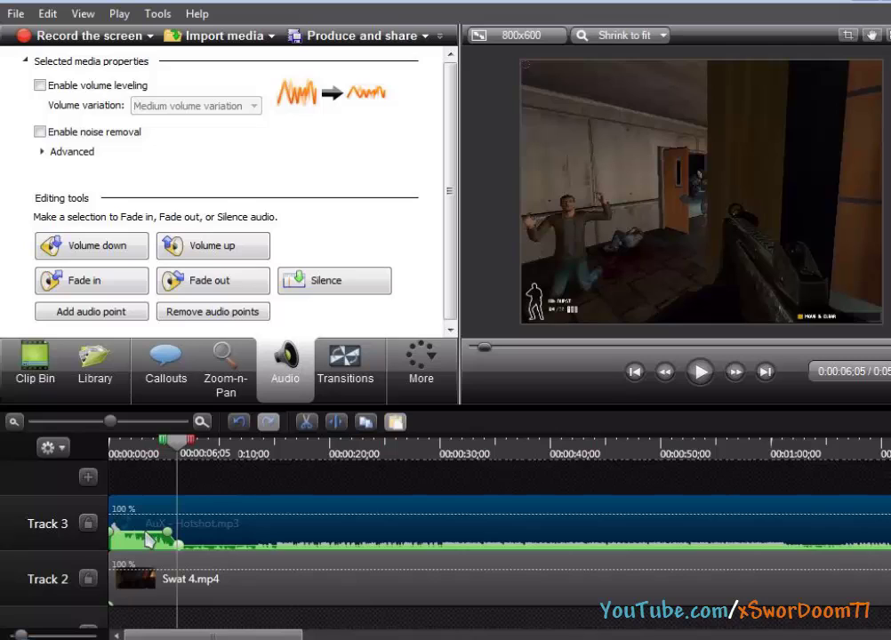
{"action": "left_click_drag", "start_coordinate": [177, 440], "coordinate": [110, 441]}
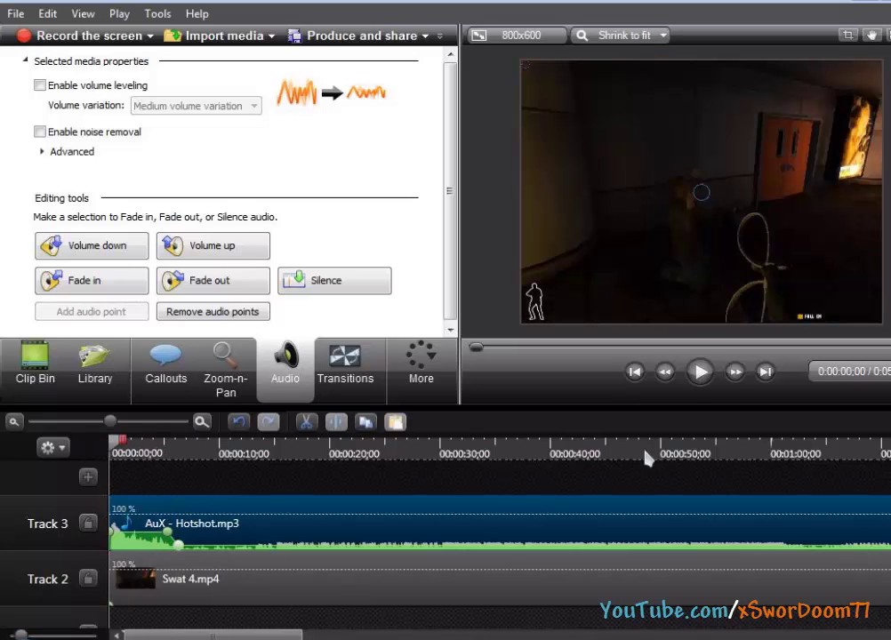
{"action": "left_click", "coordinate": [700, 373]}
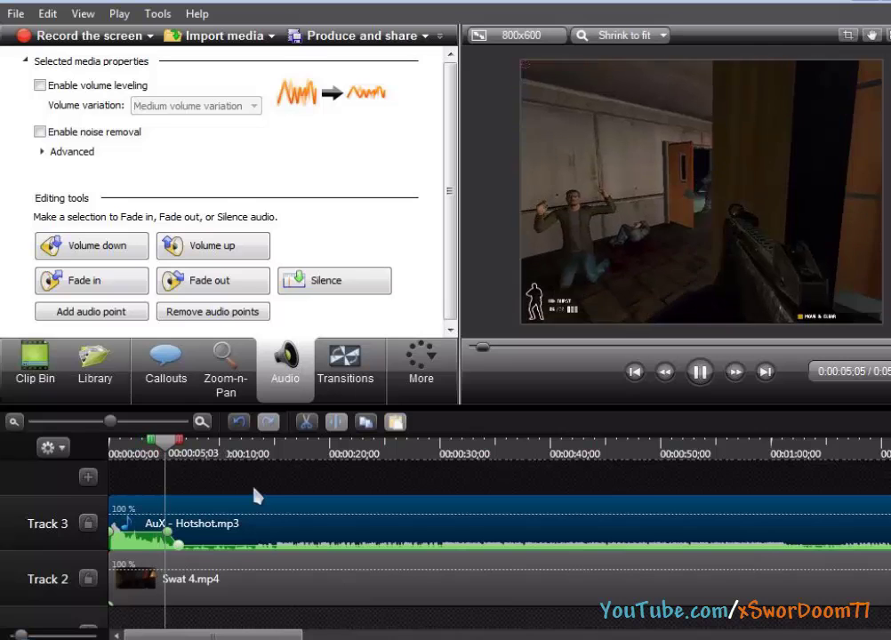
{"action": "left_click", "coordinate": [701, 373]}
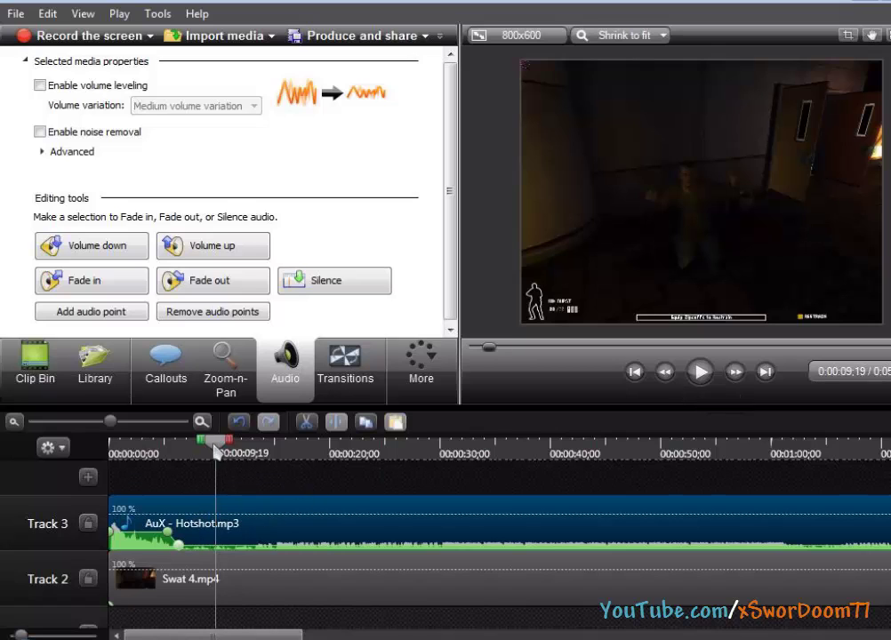
Step: Add audio points to the AuX - Hotshot clip at 0:00:23;09 and 0:00:23;21, raising the second to about 81 %
{"action": "left_click_drag", "start_coordinate": [266, 449], "coordinate": [358, 449]}
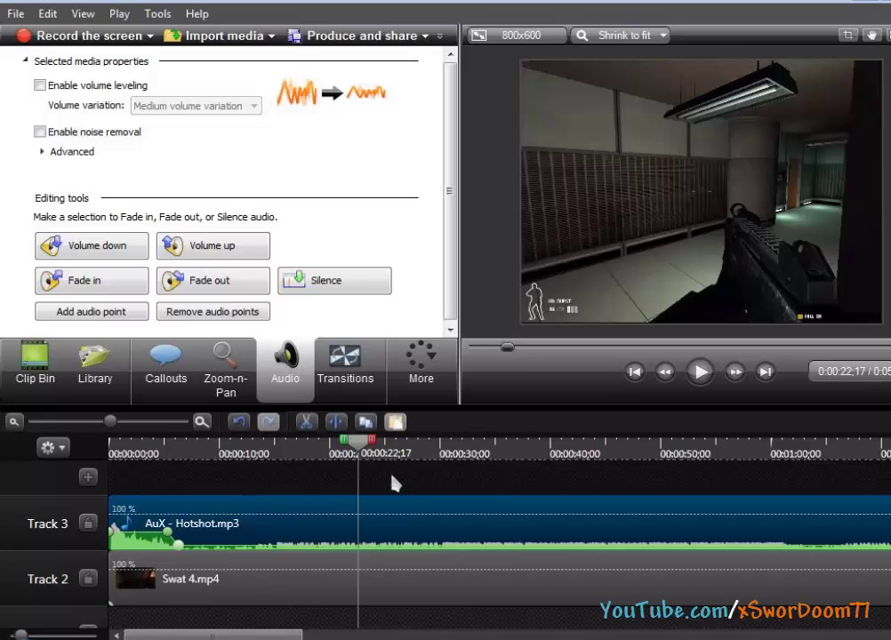
{"action": "mouse_move", "coordinate": [358, 442]}
{"action": "left_mouse_down"}
{"action": "mouse_move", "coordinate": [374, 445]}
{"action": "mouse_move", "coordinate": [365, 451]}
{"action": "left_mouse_up"}
{"action": "left_click", "coordinate": [91, 311]}
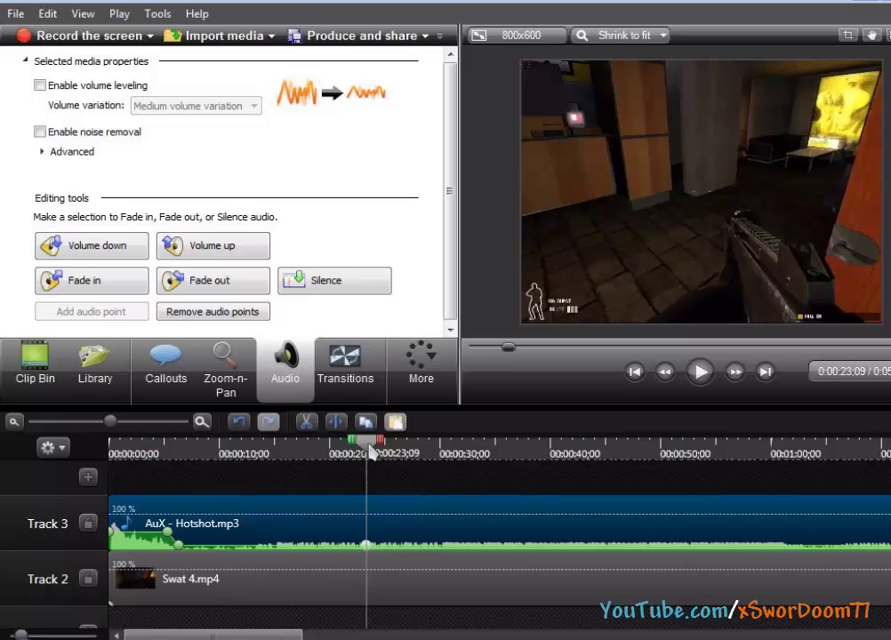
{"action": "left_click_drag", "start_coordinate": [371, 451], "coordinate": [376, 451]}
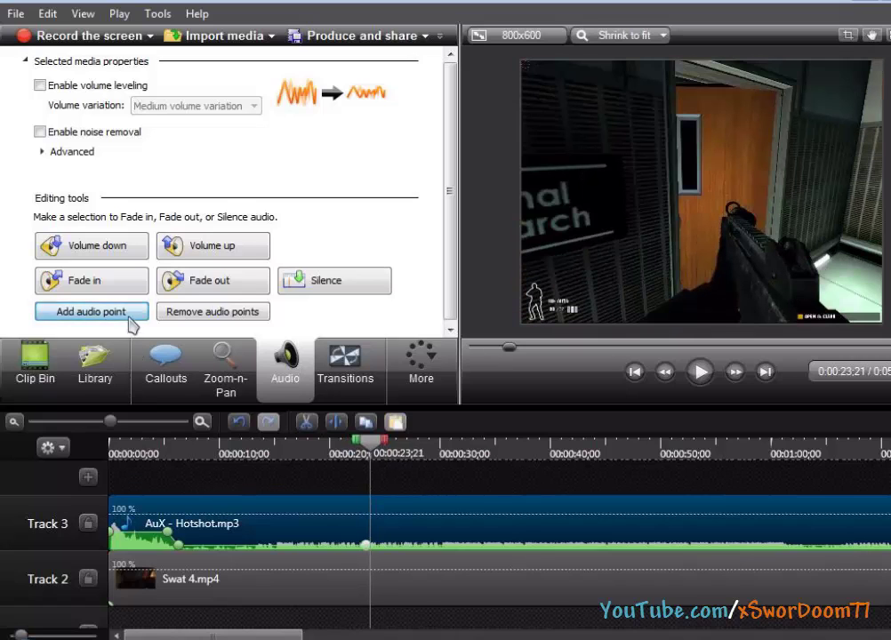
{"action": "left_click", "coordinate": [130, 317]}
{"action": "left_click_drag", "start_coordinate": [370, 545], "coordinate": [370, 527]}
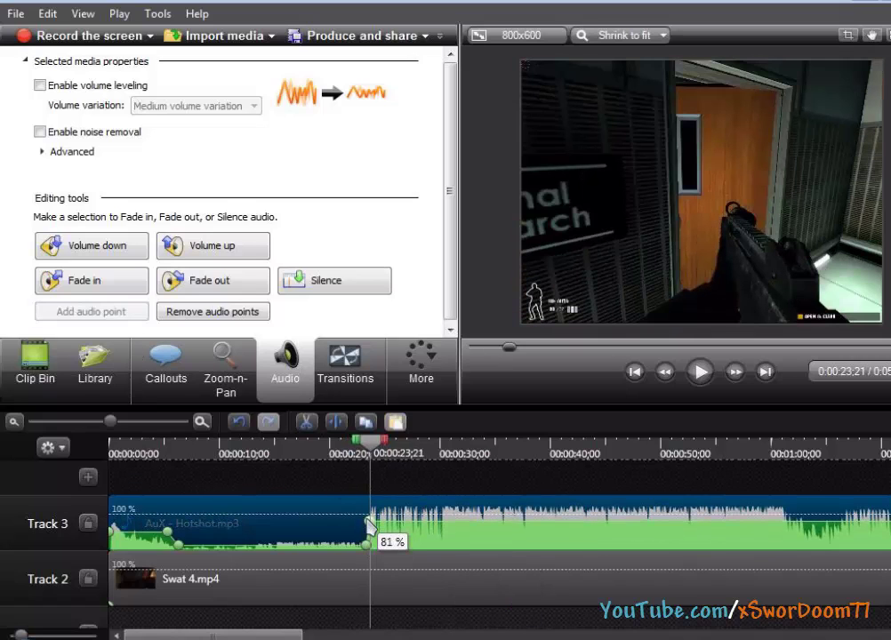
Step: Add audio points to the AuX - Hotshot clip at 0:00:33;14 and 0:00:33;29, and lower the second to a very low volume
{"action": "left_click_drag", "start_coordinate": [371, 442], "coordinate": [392, 456]}
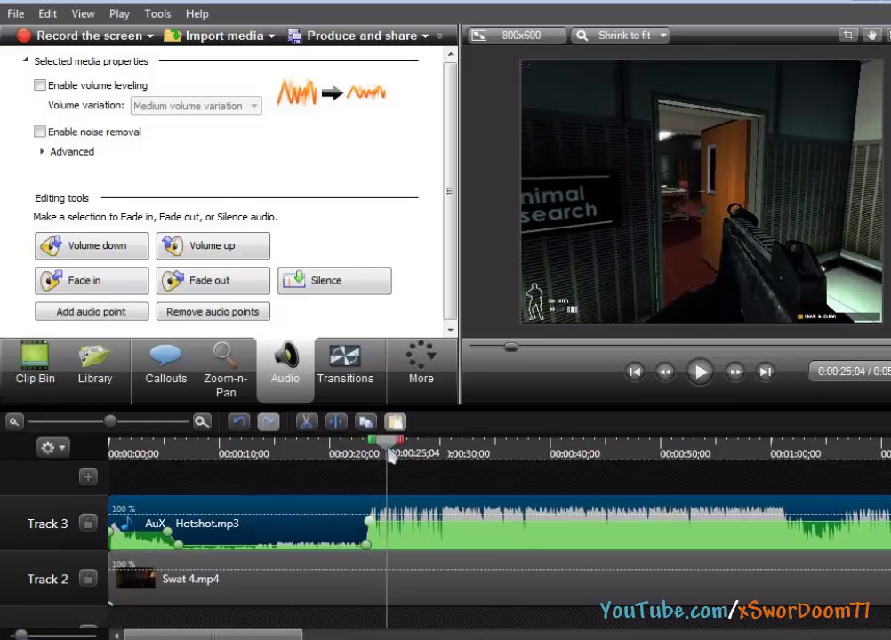
{"action": "left_click_drag", "start_coordinate": [431, 521], "coordinate": [377, 509]}
{"action": "left_click_drag", "start_coordinate": [387, 443], "coordinate": [446, 458]}
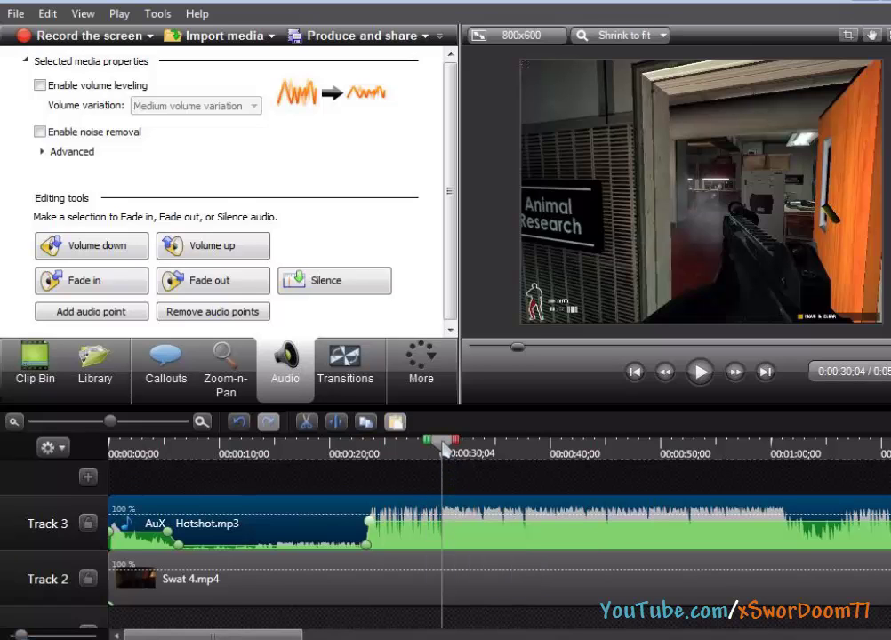
{"action": "left_click_drag", "start_coordinate": [443, 447], "coordinate": [479, 448]}
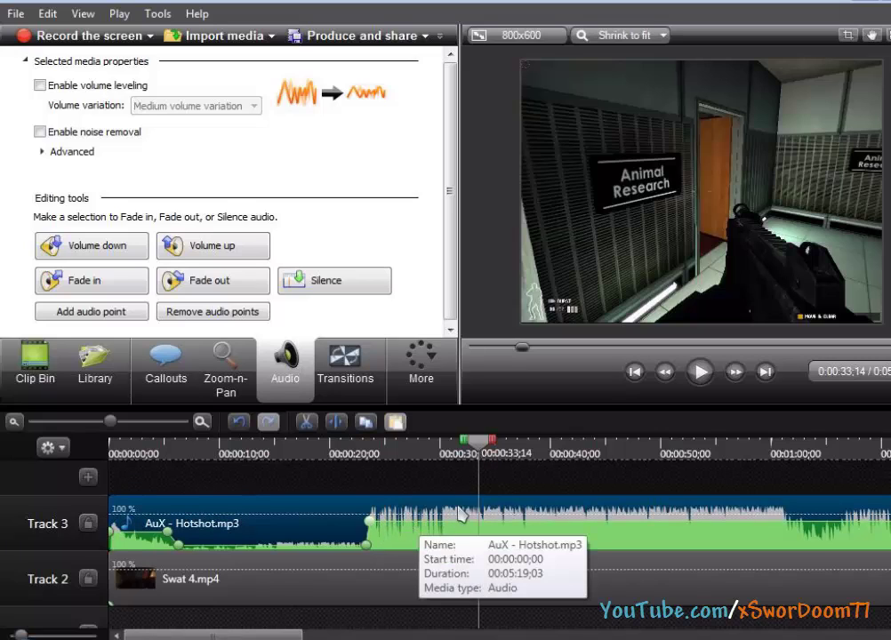
{"action": "left_click", "coordinate": [72, 315]}
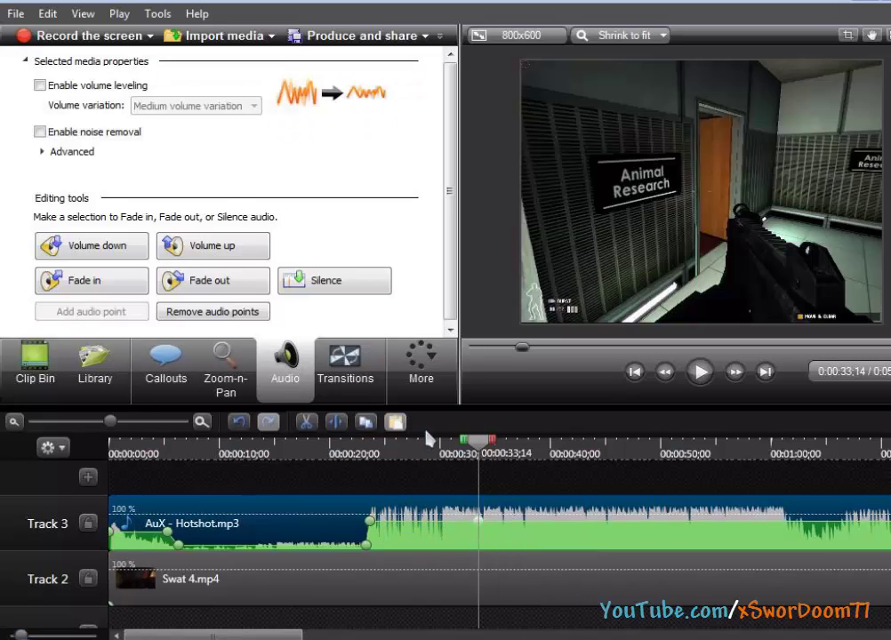
{"action": "left_click_drag", "start_coordinate": [477, 449], "coordinate": [481, 450]}
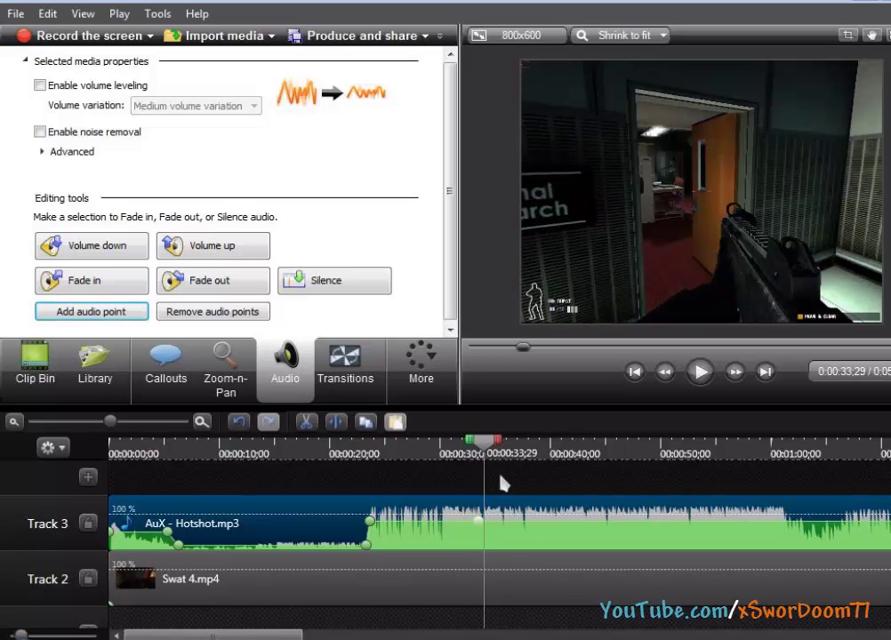
{"action": "left_click", "coordinate": [124, 316]}
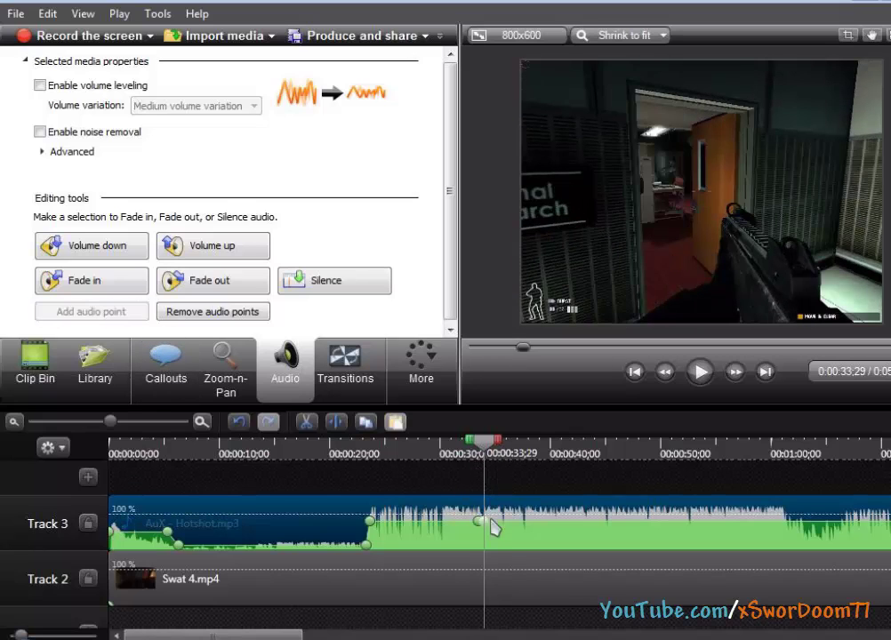
{"action": "left_click_drag", "start_coordinate": [479, 521], "coordinate": [485, 560]}
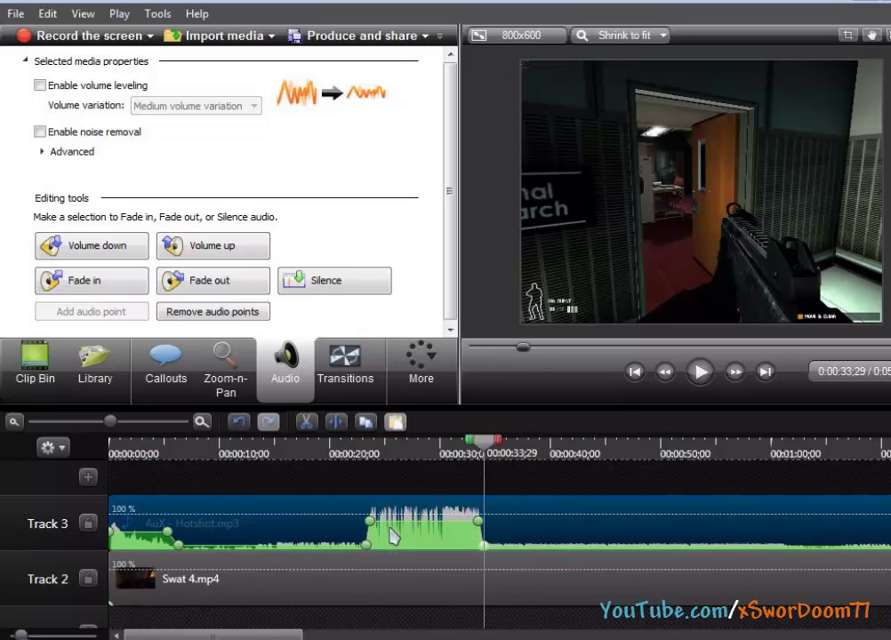
Step: Play the raised section of the AuX - Hotshot clip from about 0:00:21 to check the volume changes, pausing after the final drop
{"action": "left_click", "coordinate": [344, 455]}
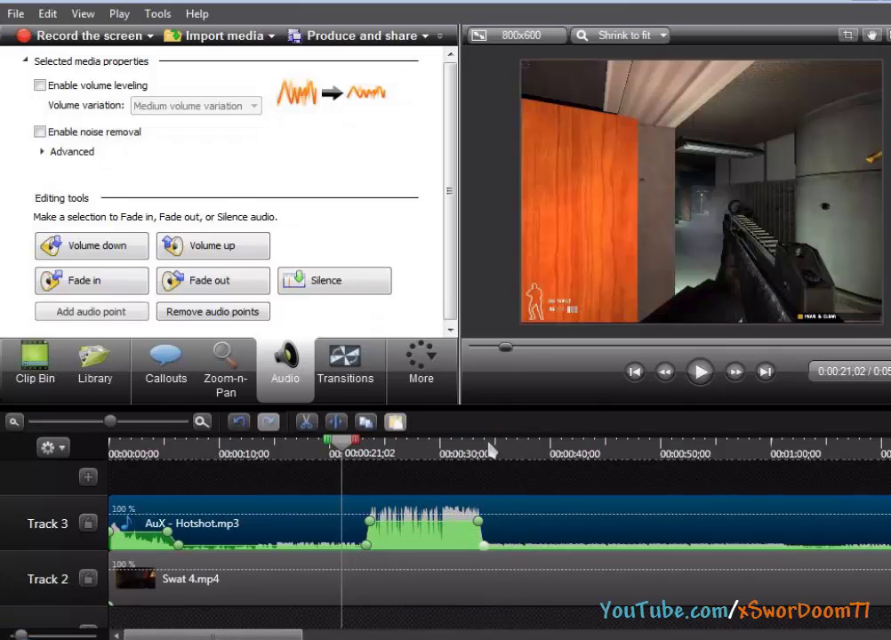
{"action": "left_click", "coordinate": [700, 372]}
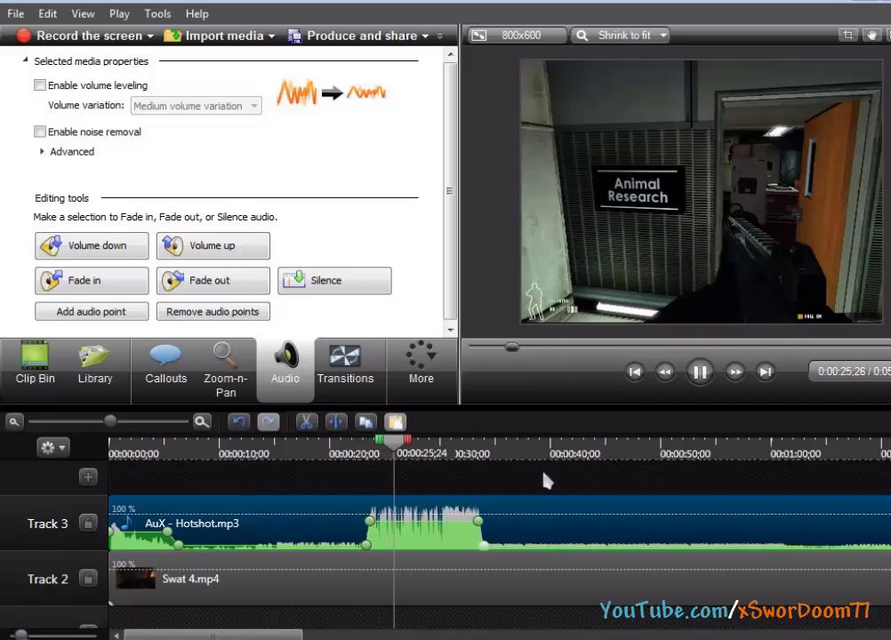
{"action": "left_click", "coordinate": [447, 453]}
{"action": "key", "text": "space"}
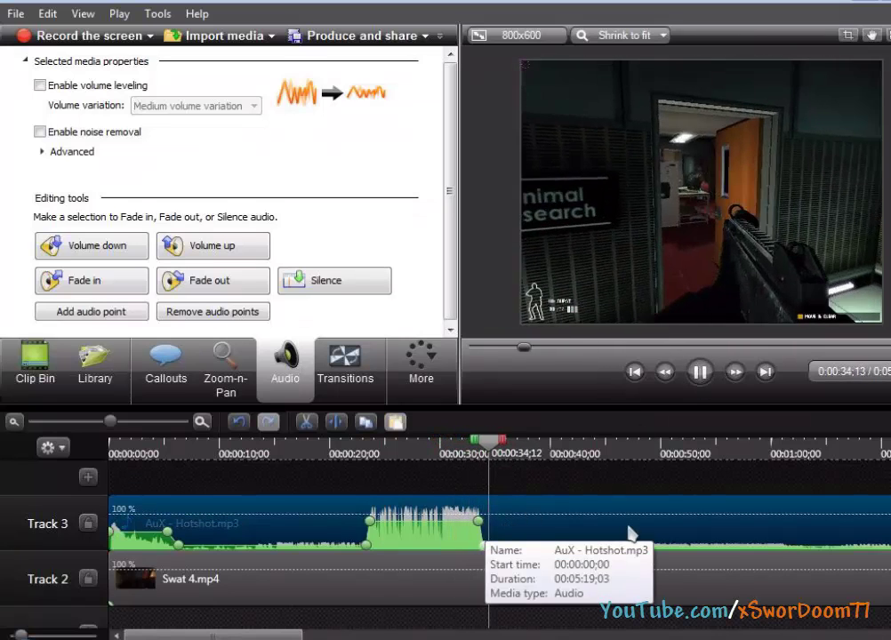
{"action": "left_click", "coordinate": [700, 377]}
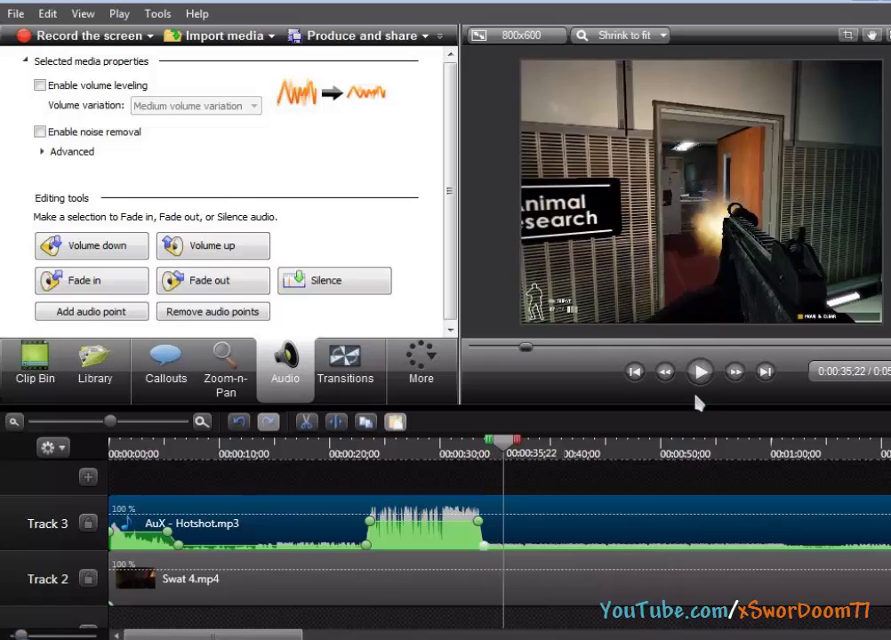
{"action": "left_click", "coordinate": [513, 482]}
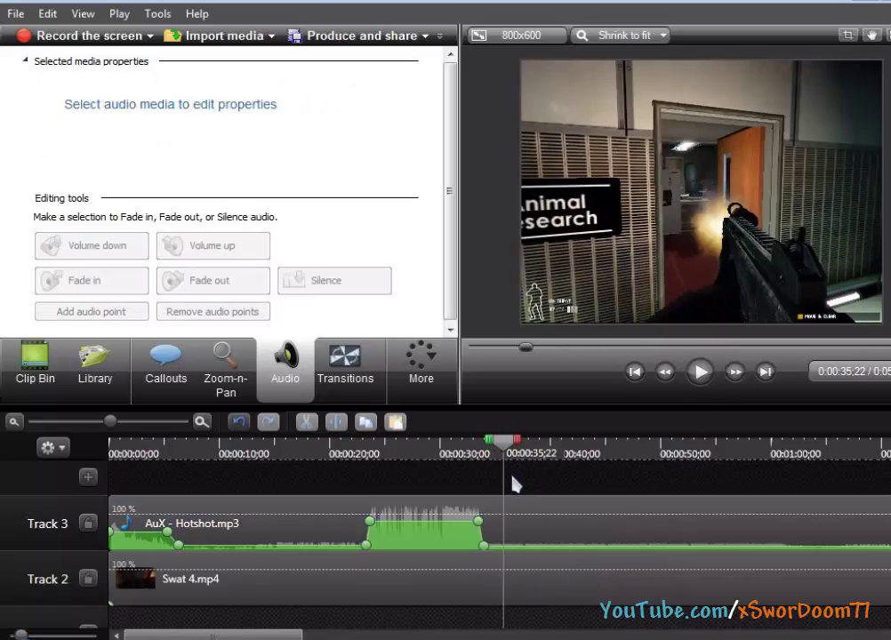
{"action": "left_click", "coordinate": [342, 484]}
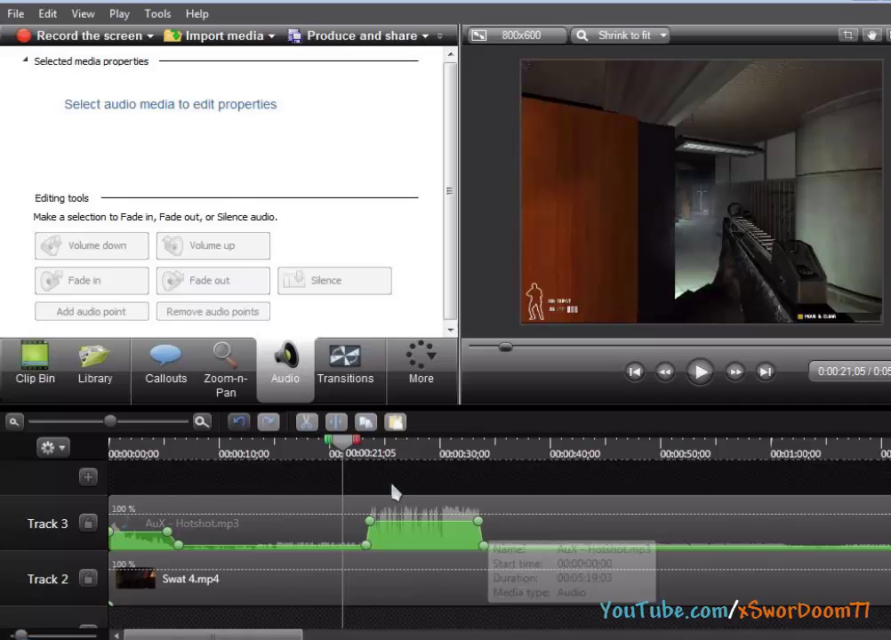
Step: Delete the four audio points between about 0:00:23 and 0:00:34 on the AuX - Hotshot clip
{"action": "left_click", "coordinate": [525, 529]}
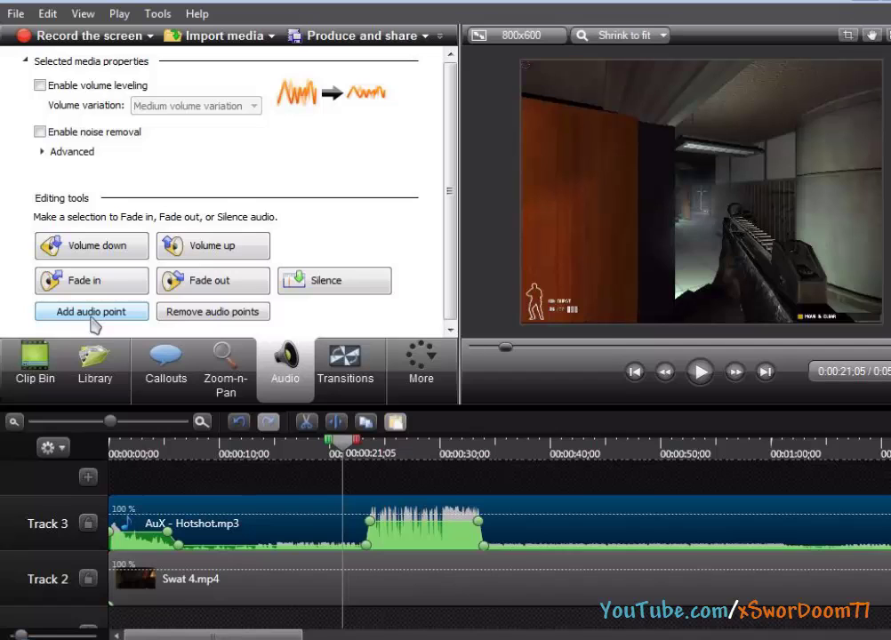
{"action": "left_click_drag", "start_coordinate": [447, 459], "coordinate": [304, 458]}
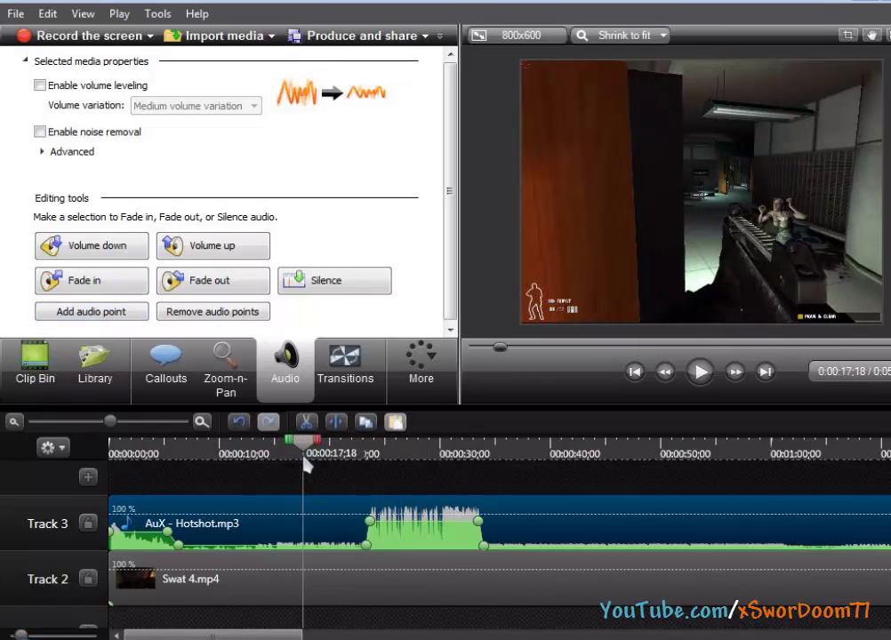
{"action": "right_click", "coordinate": [370, 529]}
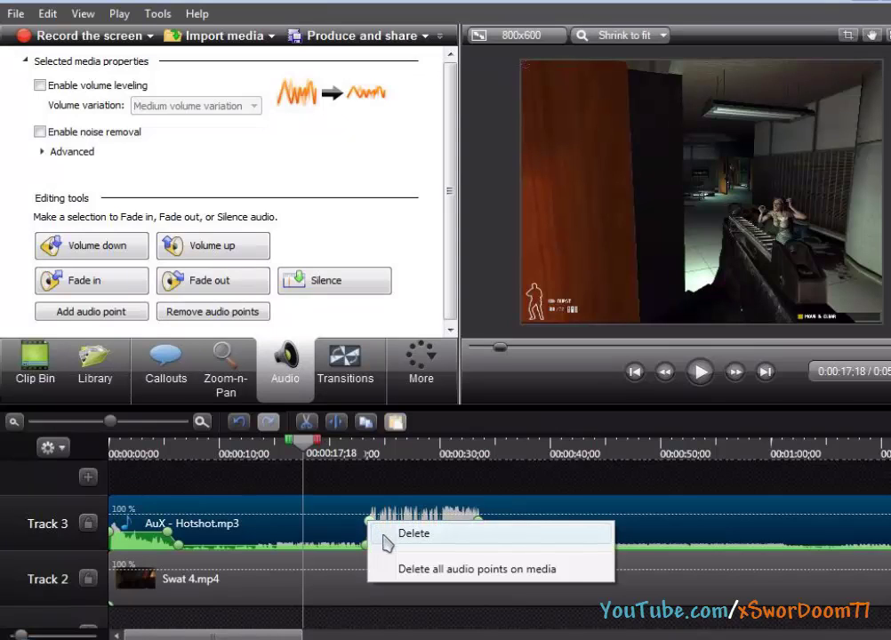
{"action": "left_click", "coordinate": [400, 538]}
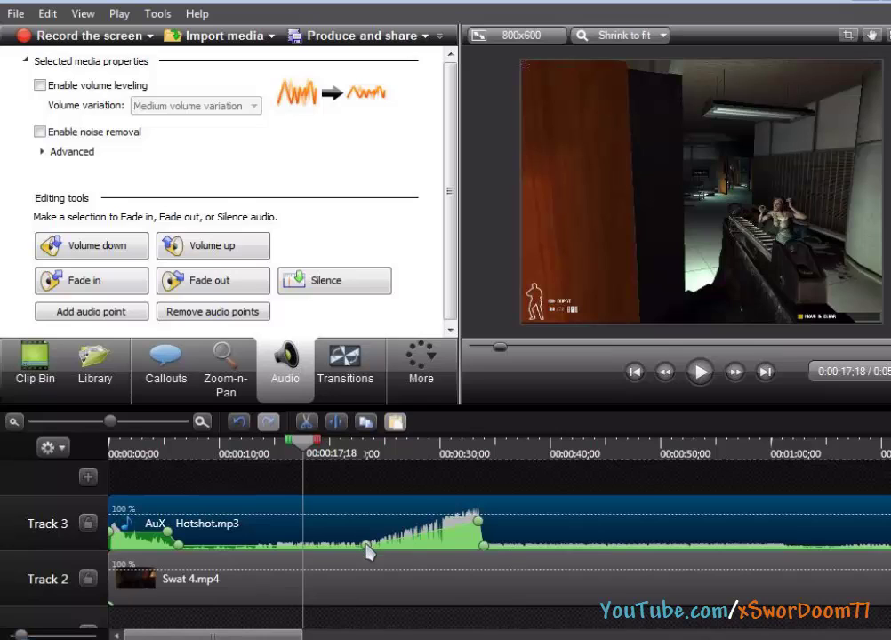
{"action": "right_click", "coordinate": [368, 548]}
{"action": "left_click", "coordinate": [400, 559]}
{"action": "right_click", "coordinate": [479, 521]}
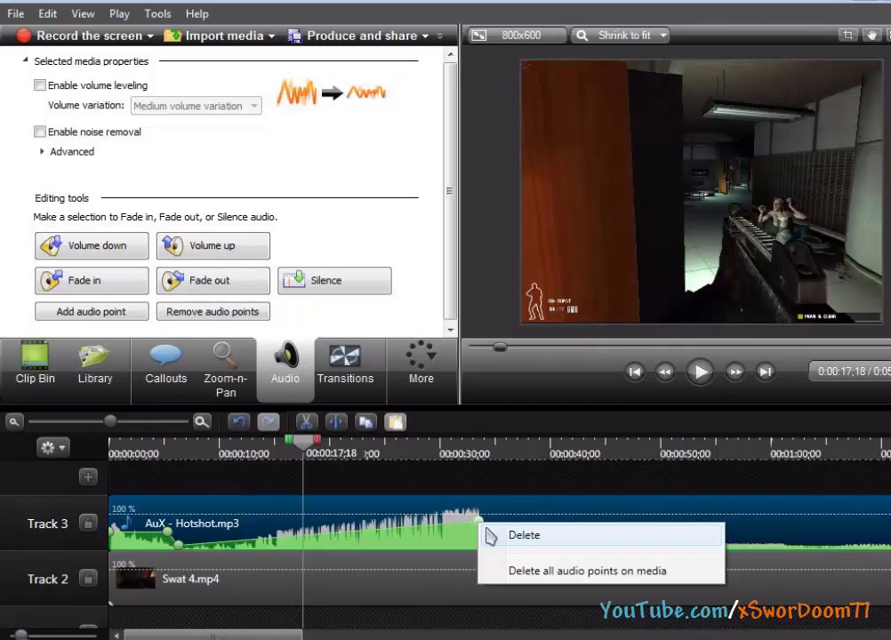
{"action": "left_click", "coordinate": [489, 536]}
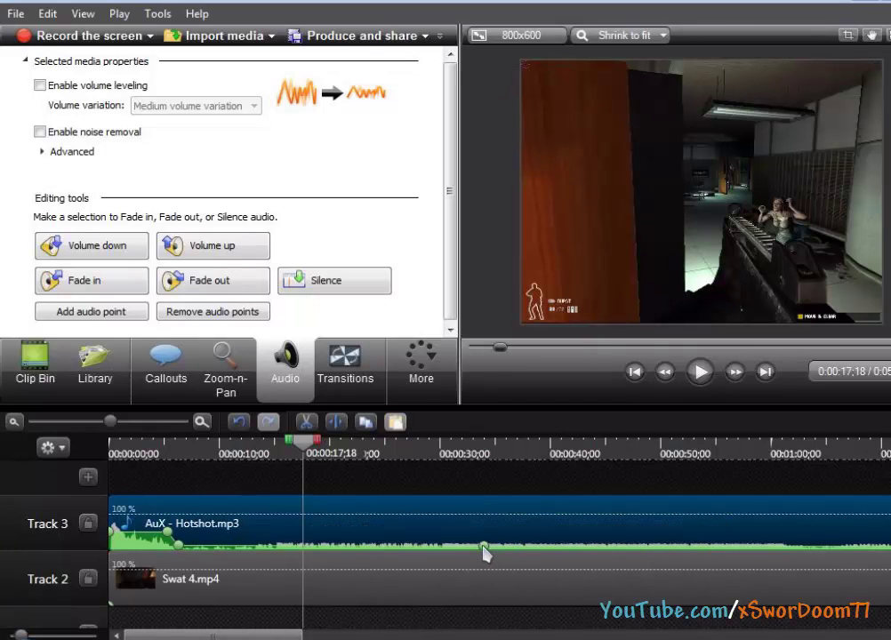
{"action": "left_click_drag", "start_coordinate": [483, 547], "coordinate": [388, 549]}
{"action": "right_click", "coordinate": [394, 551]}
{"action": "left_click", "coordinate": [402, 559]}
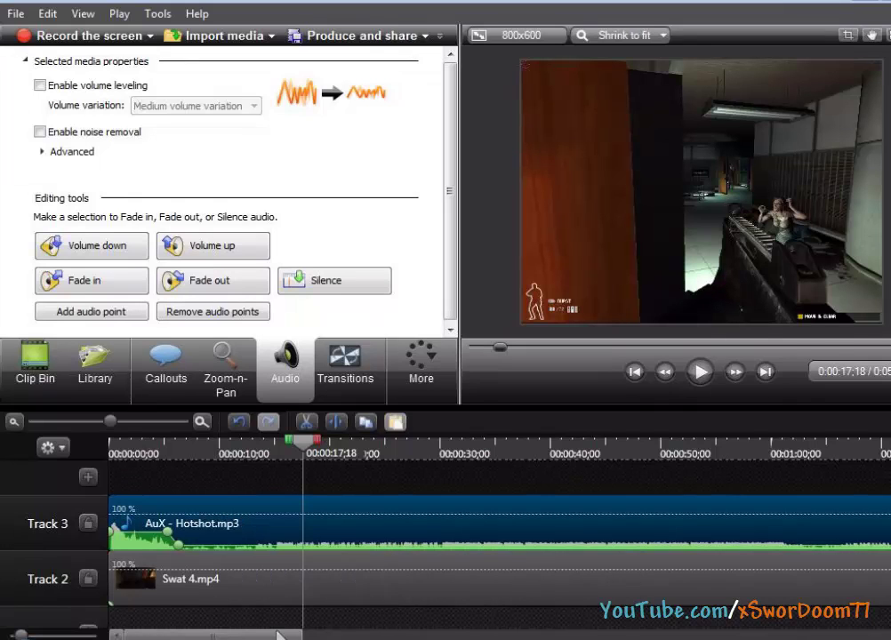
Step: Split the AuX - Hotshot clip at 0:01:22;12, where the Swat 4 clip ends, and delete the excess music after it
{"action": "left_click_drag", "start_coordinate": [240, 635], "coordinate": [279, 637]}
{"action": "left_click_drag", "start_coordinate": [209, 444], "coordinate": [328, 445]}
{"action": "left_click_drag", "start_coordinate": [573, 455], "coordinate": [628, 463]}
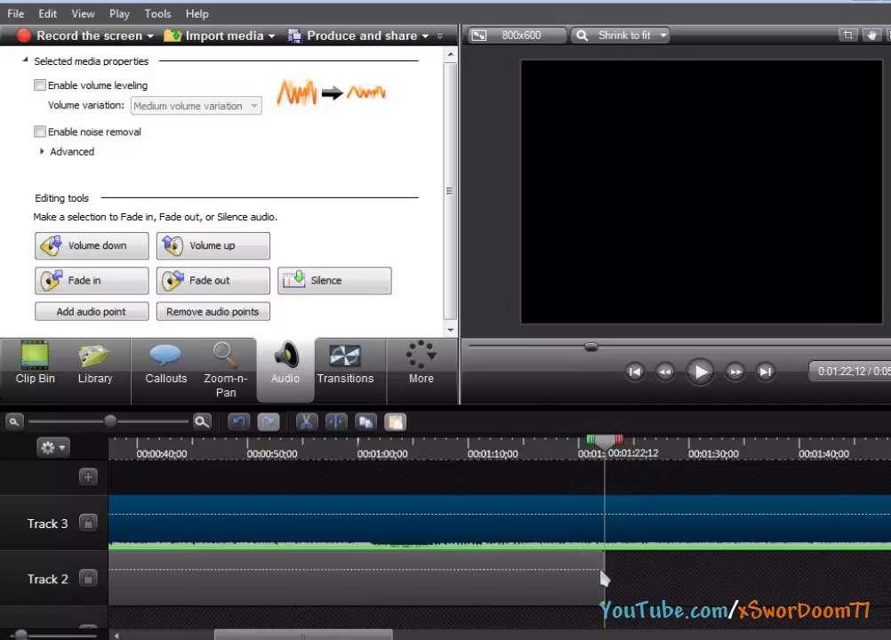
{"action": "mouse_move", "coordinate": [302, 636]}
{"action": "left_mouse_down"}
{"action": "mouse_move", "coordinate": [444, 637]}
{"action": "mouse_move", "coordinate": [236, 636]}
{"action": "mouse_move", "coordinate": [315, 637]}
{"action": "left_mouse_up"}
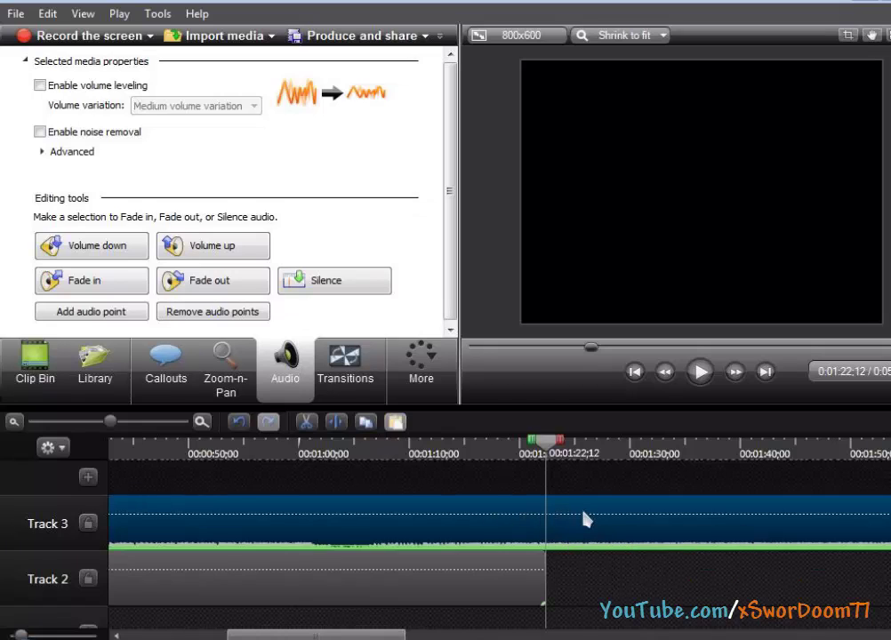
{"action": "left_click", "coordinate": [559, 544]}
{"action": "left_click_drag", "start_coordinate": [559, 544], "coordinate": [627, 531]}
{"action": "right_click", "coordinate": [626, 526]}
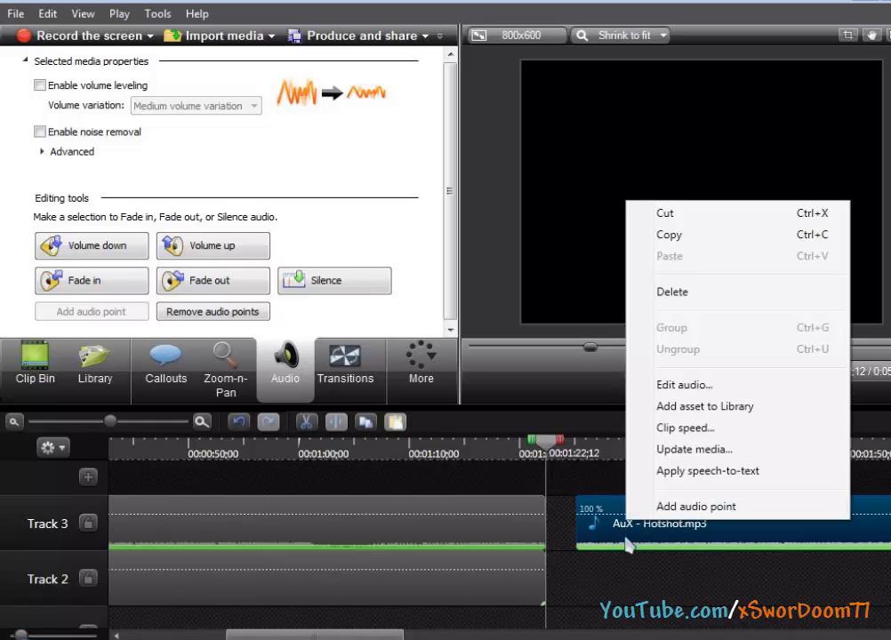
{"action": "left_click", "coordinate": [678, 293]}
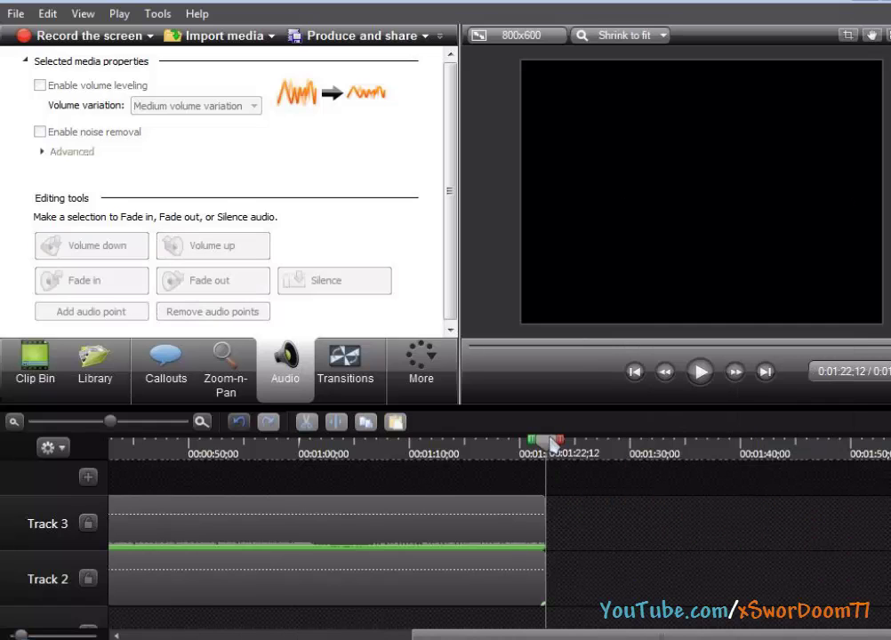
Step: Open the production wizard, choose MP4 only (up to 720p), continue to the file name and folder settings, and cancel the production
{"action": "left_click_drag", "start_coordinate": [551, 442], "coordinate": [115, 443]}
{"action": "left_click_drag", "start_coordinate": [409, 636], "coordinate": [360, 637]}
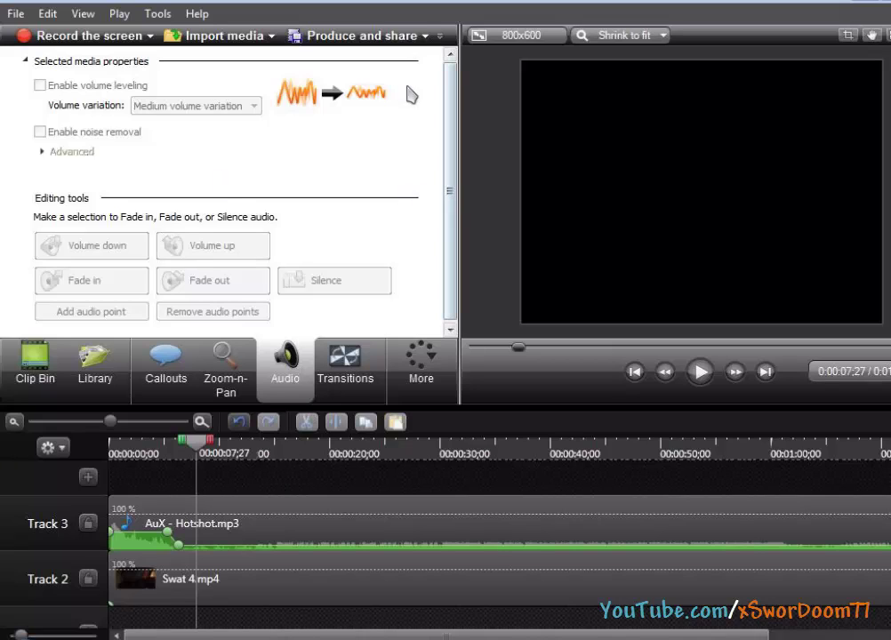
{"action": "left_click", "coordinate": [355, 37]}
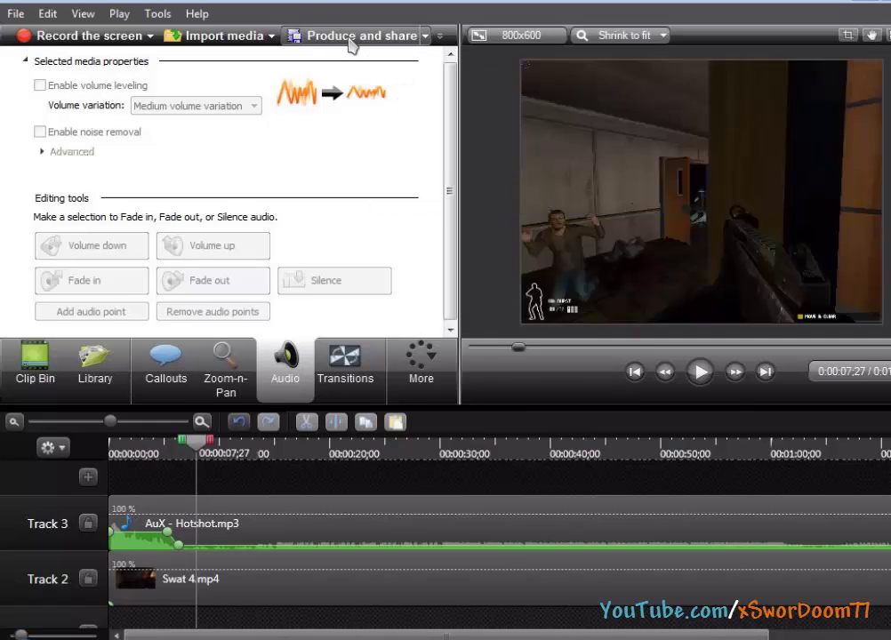
{"action": "left_click", "coordinate": [653, 162]}
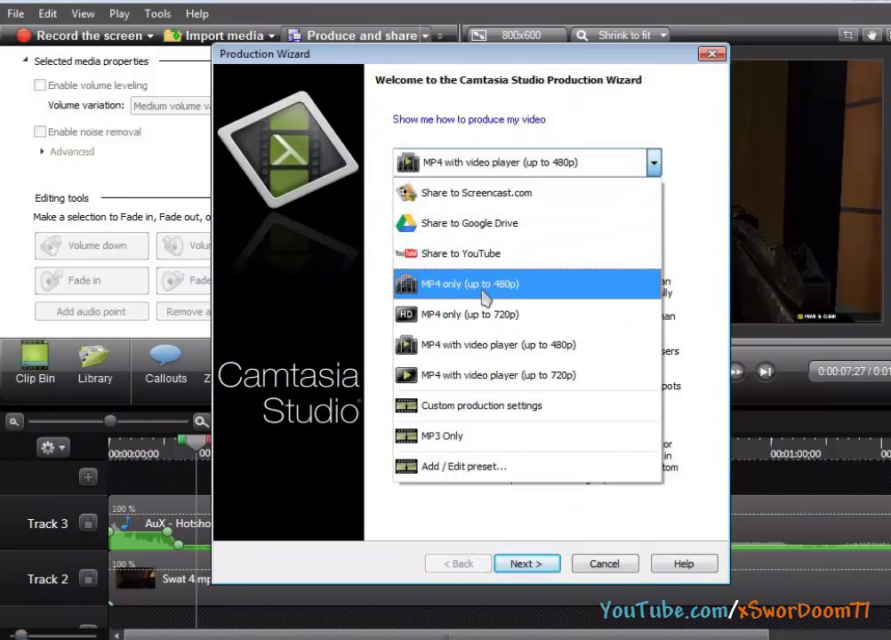
{"action": "left_click", "coordinate": [510, 325]}
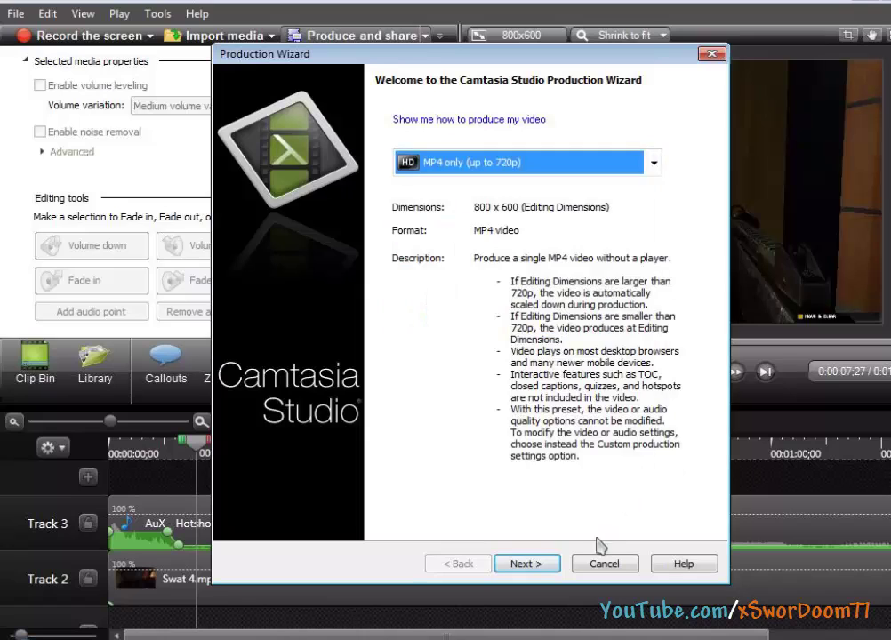
{"action": "left_click", "coordinate": [545, 567]}
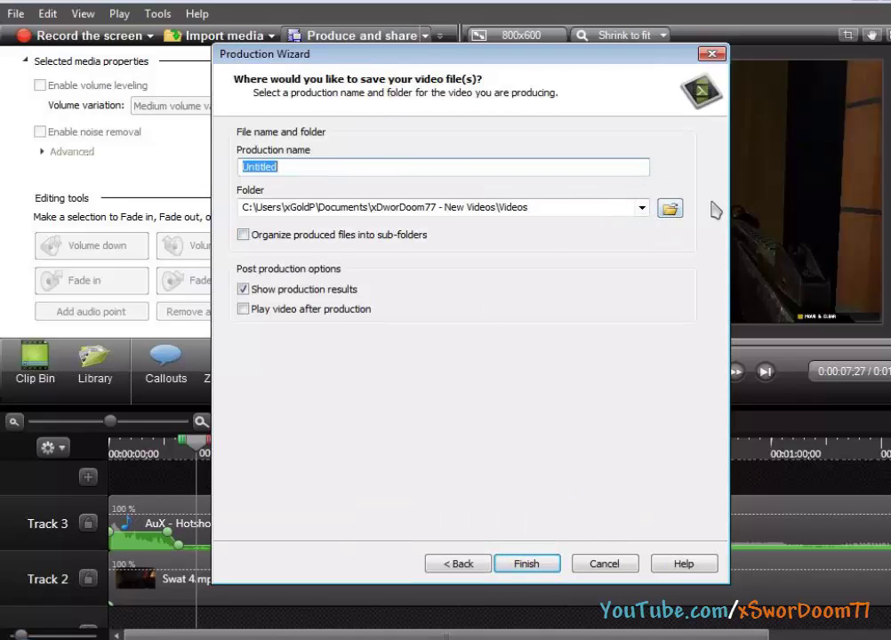
{"action": "left_click", "coordinate": [594, 563]}
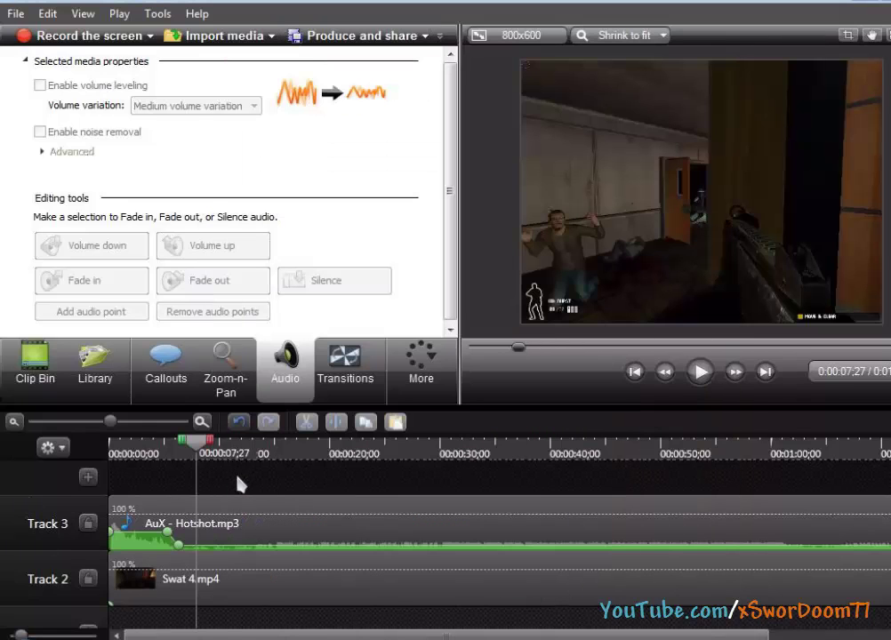